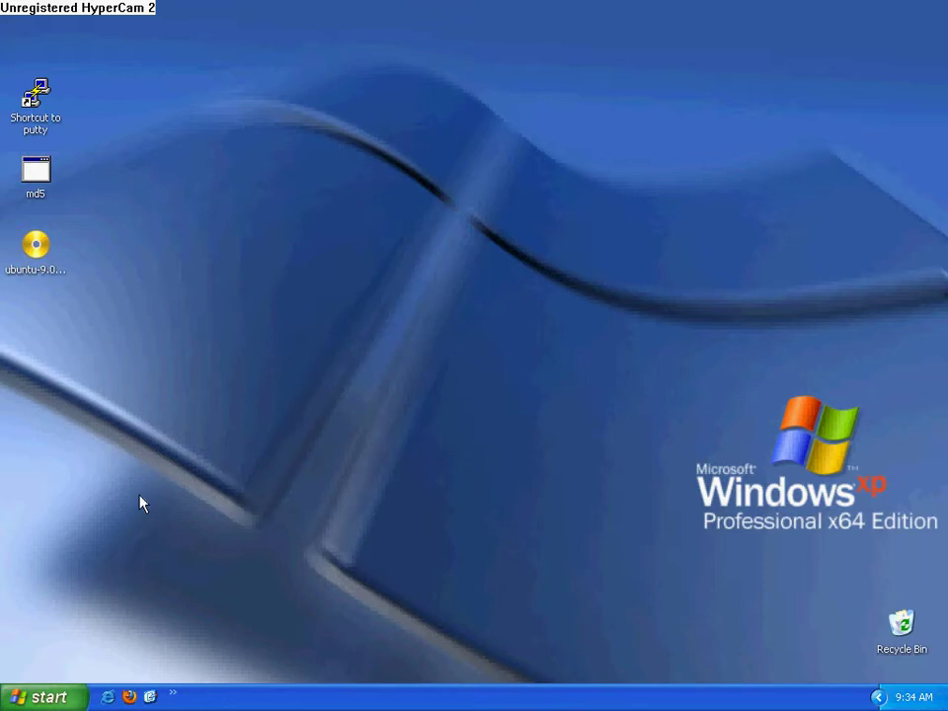
left_click(132, 696)
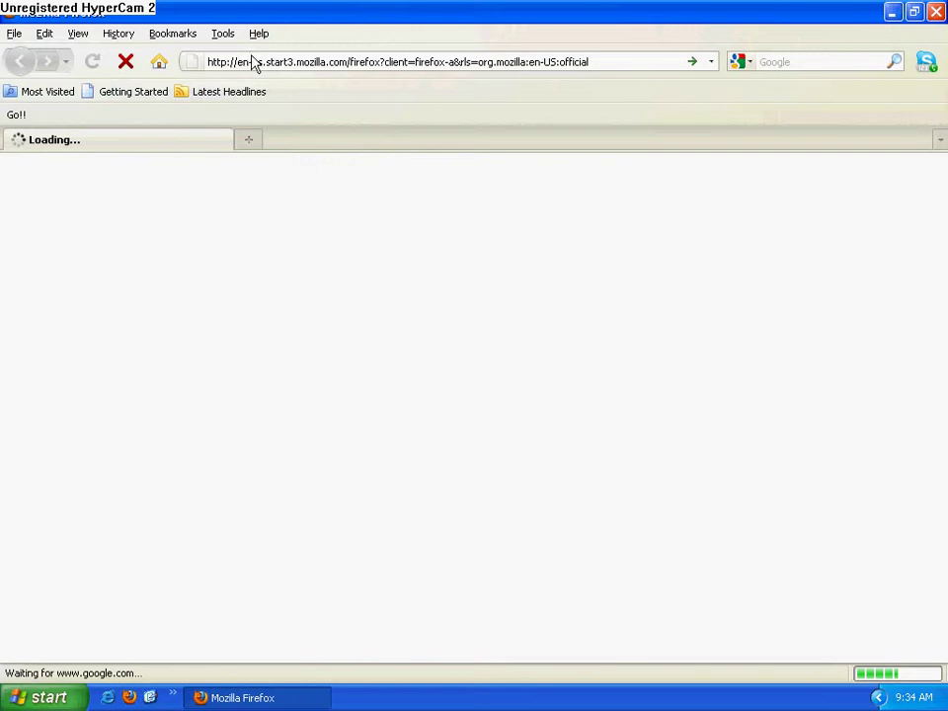
left_click(273, 60)
type("w")
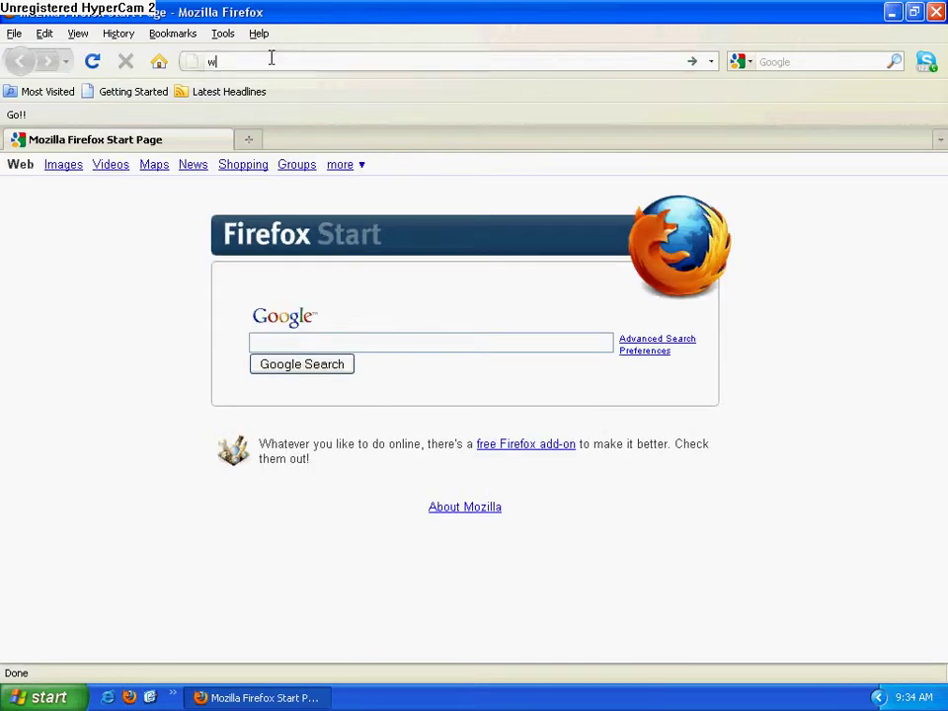
type("ww.unbuntu.com")
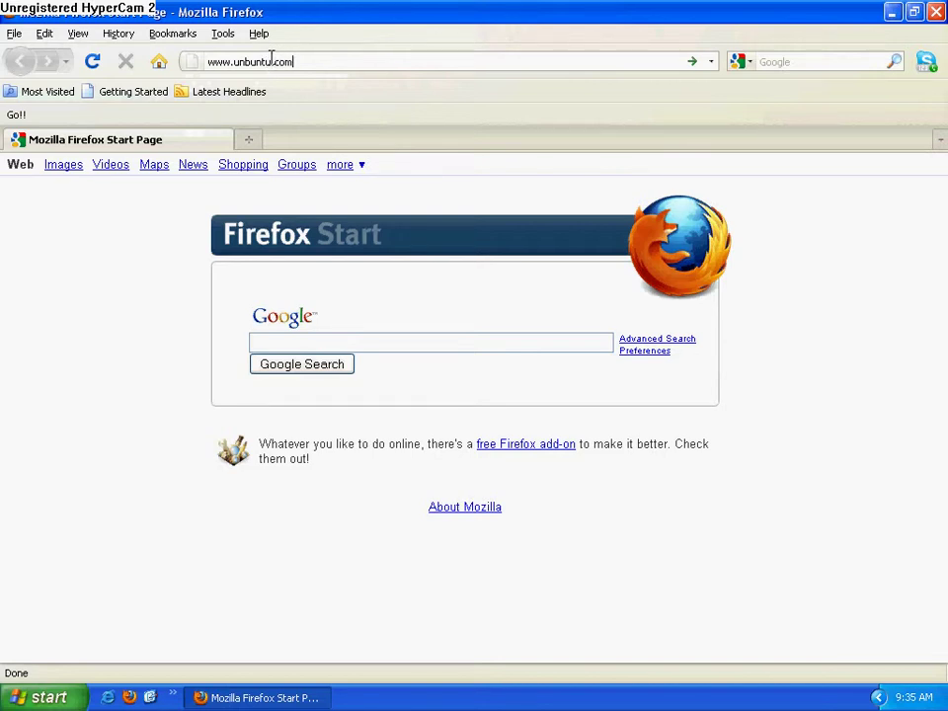
key("Return")
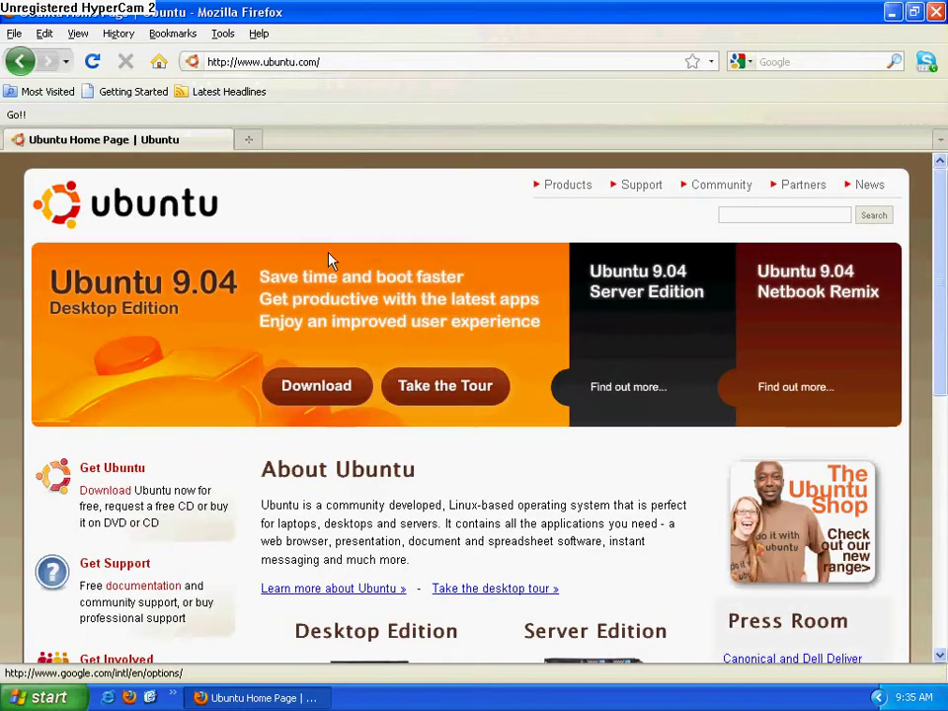
Open the Ubuntu download page and scroll to the download location options.
left_click(345, 392)
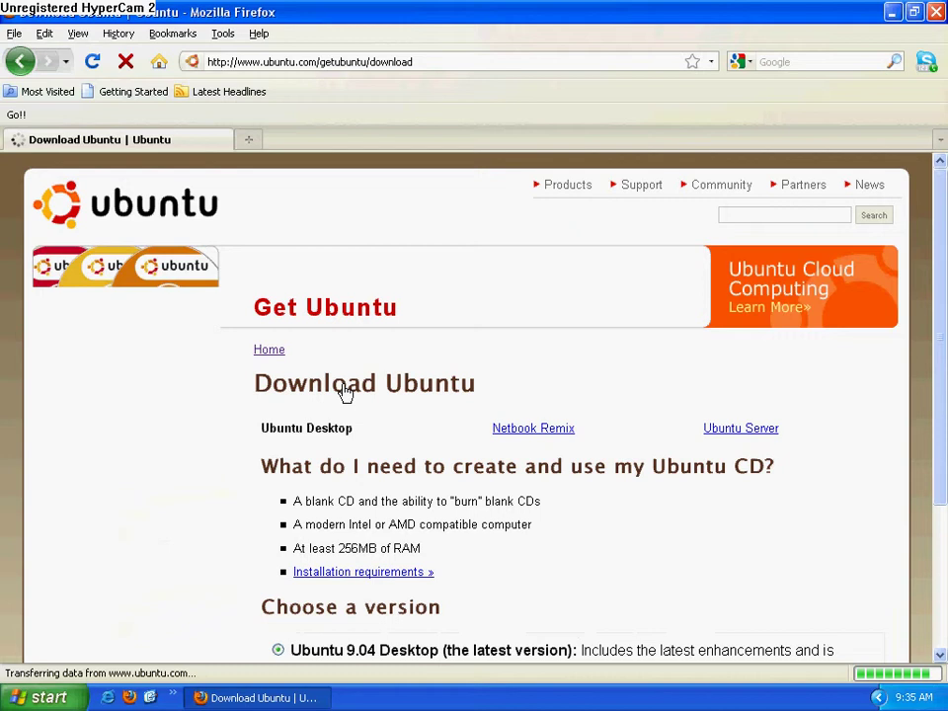
scroll(366, 334, "down", 1)
scroll(363, 317, "down", 3)
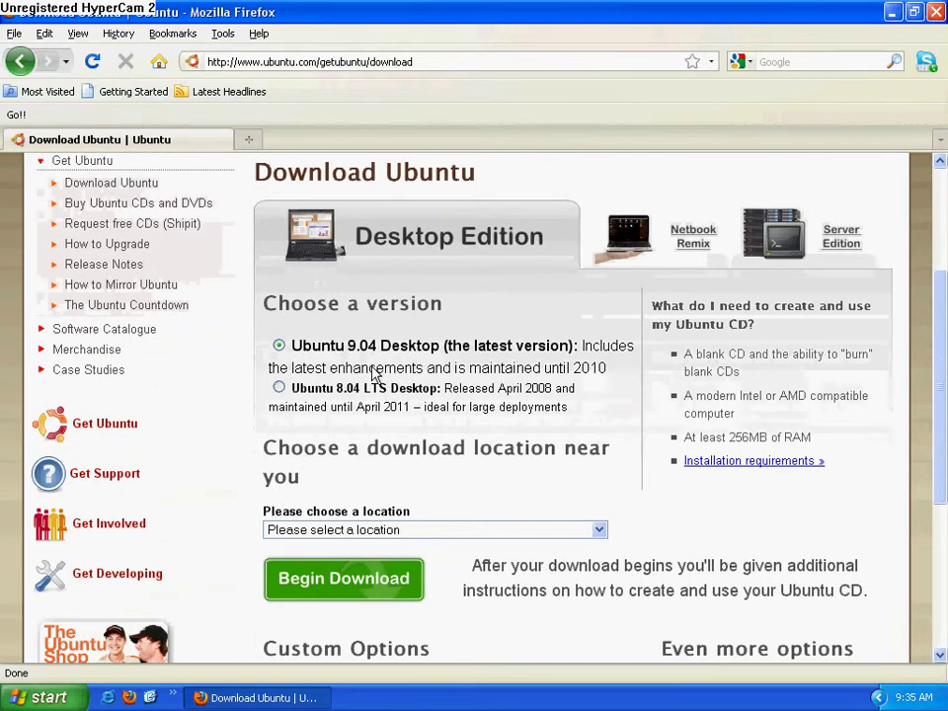
scroll(373, 374, "down", 1)
left_click_drag(335, 293, 608, 294)
scroll(396, 440, "down", 2)
Choose the United States University of Utah mirror, keeping the 32bit version.
left_click(447, 371)
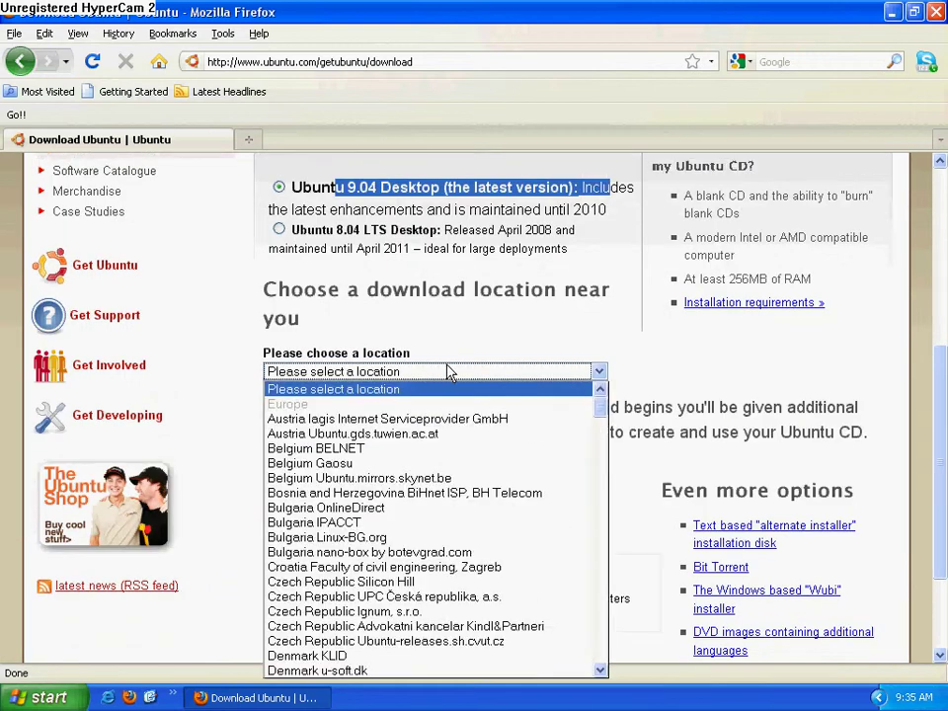
scroll(435, 395, "down", 2)
scroll(445, 494, "down", 10)
scroll(449, 534, "down", 10)
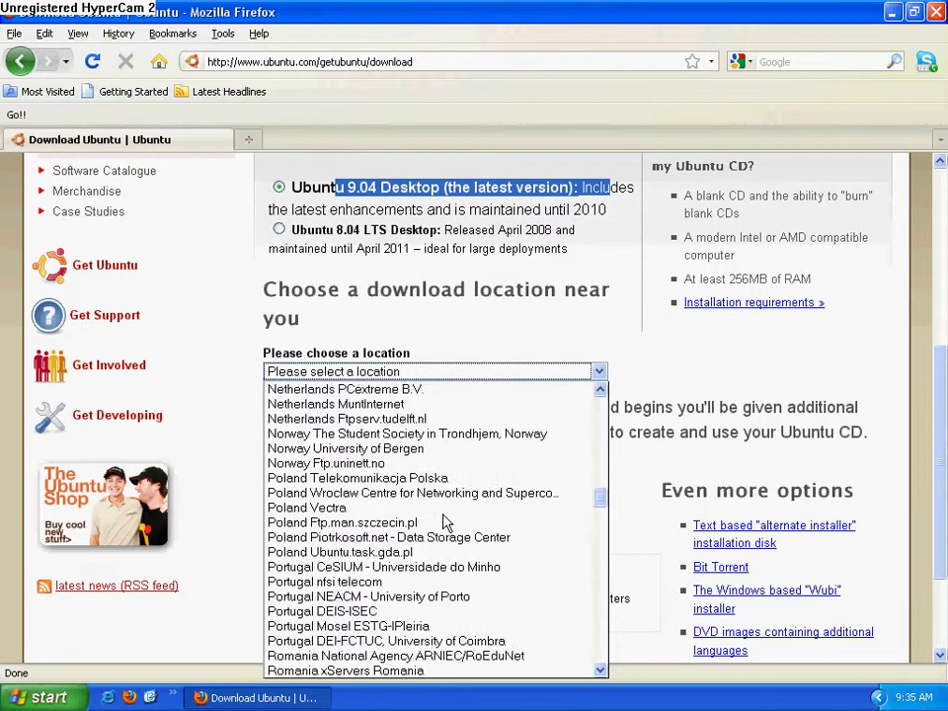
scroll(435, 494, "down", 10)
scroll(436, 493, "down", 10)
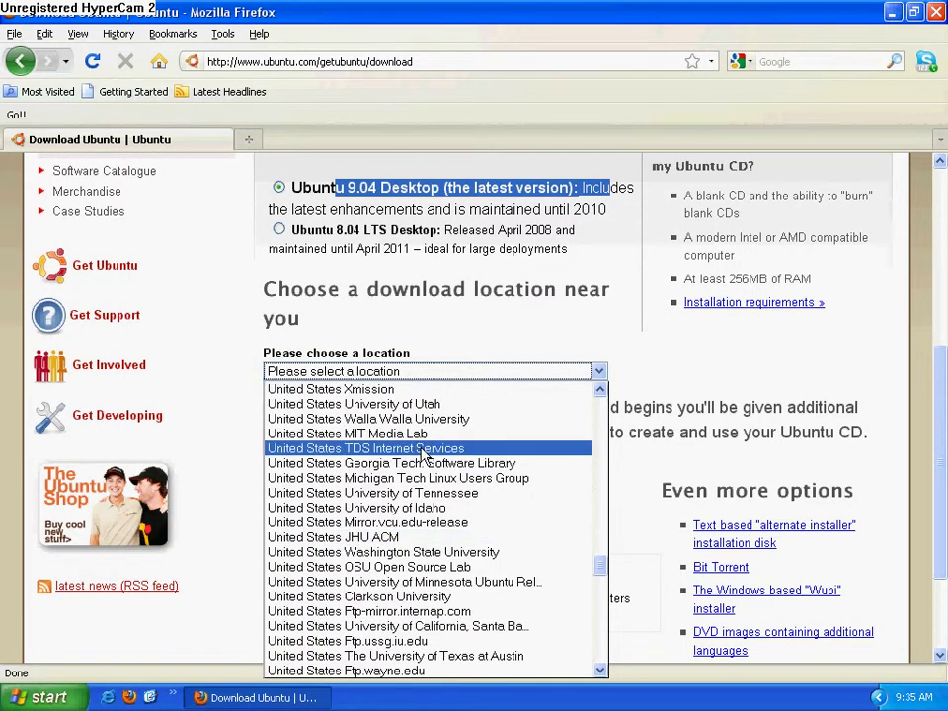
left_click(424, 404)
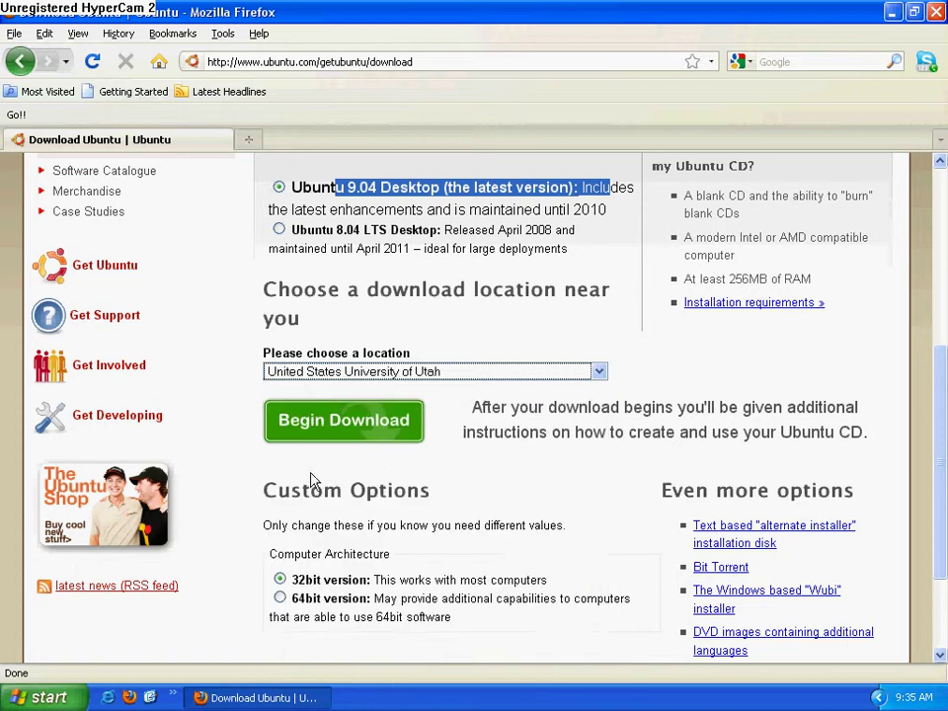
scroll(335, 504, "down", 2)
left_click_drag(327, 474, 550, 474)
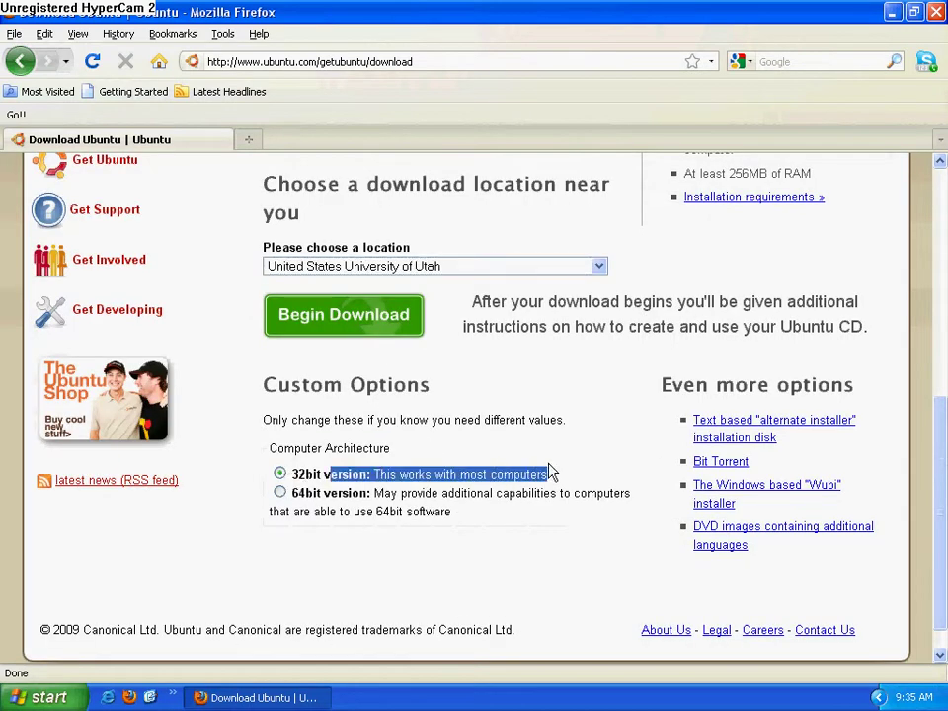
left_click(550, 474)
Begin the Ubuntu 9.04 ISO download and save the file to disk.
left_click(363, 333)
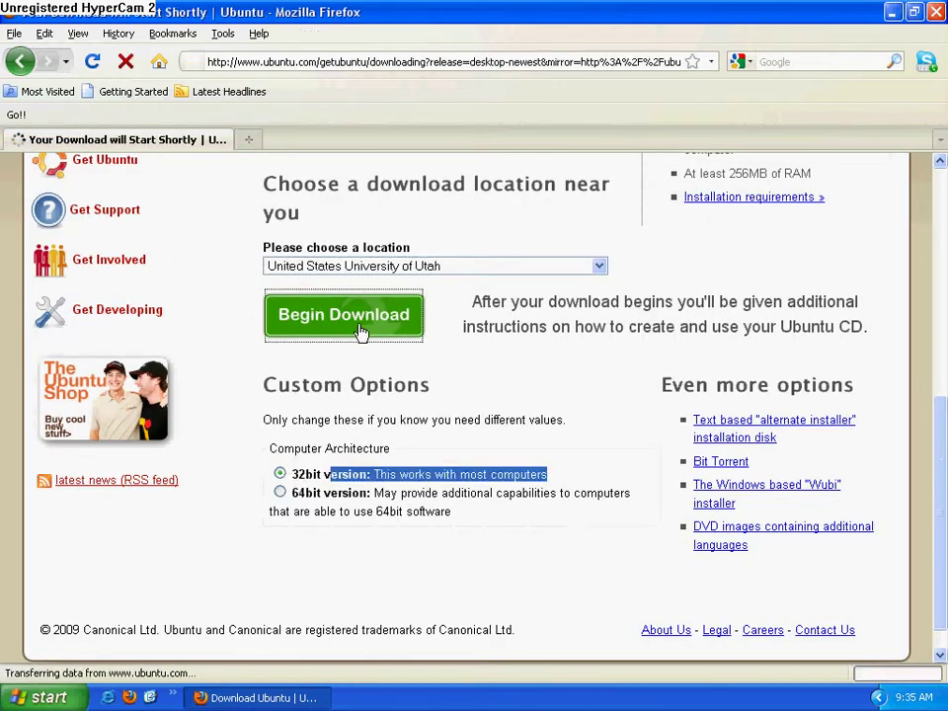
scroll(450, 533, "down", 2)
scroll(456, 541, "down", 2)
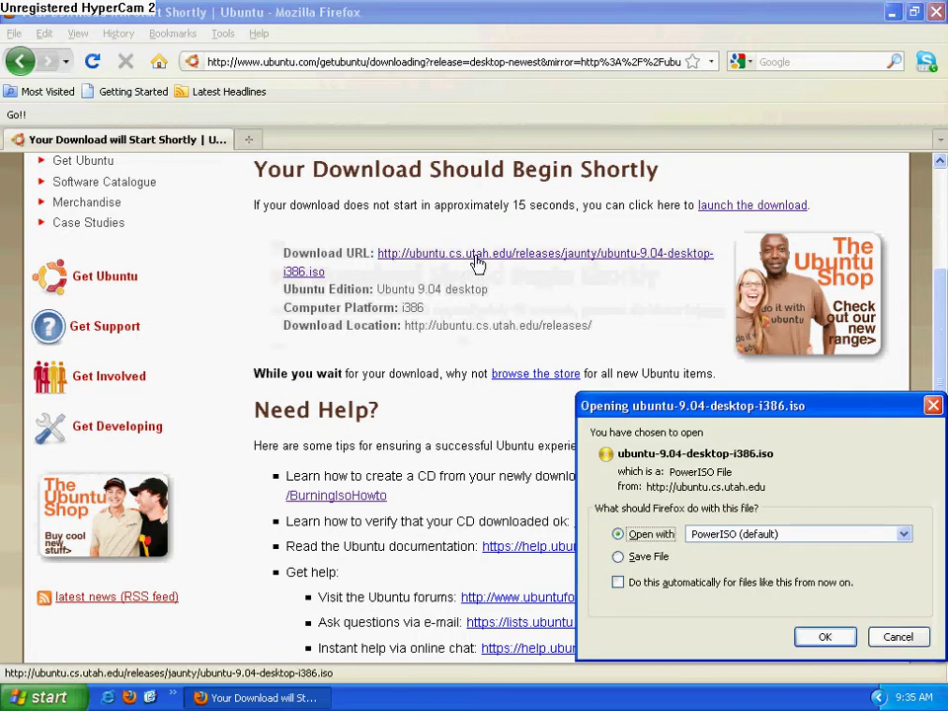
left_click(652, 557)
left_click(830, 639)
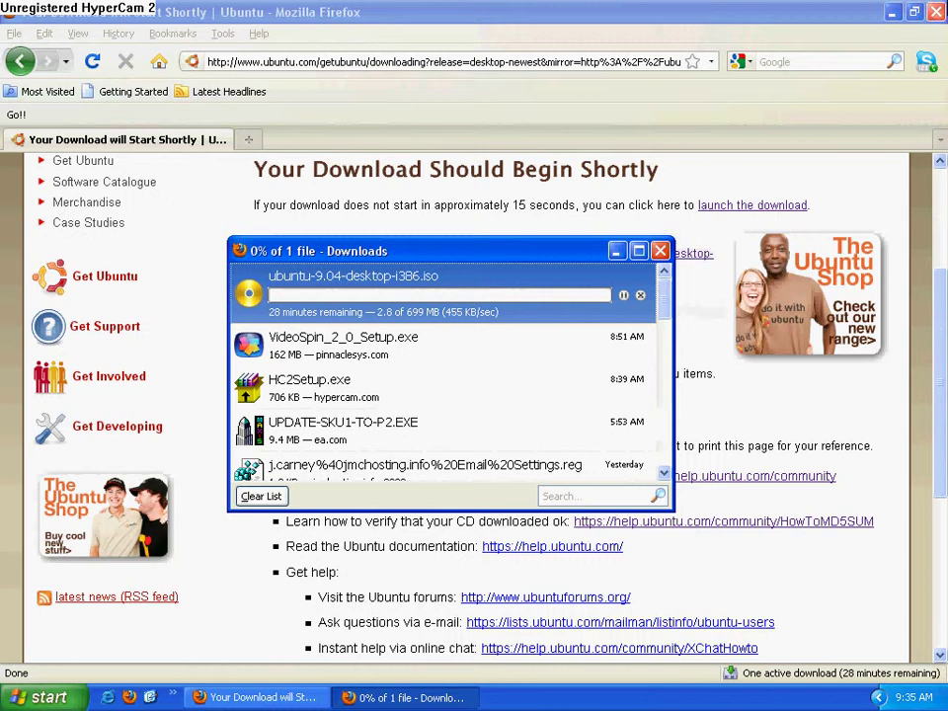
Minimize Firefox, move the ISO icon on the desktop, and close the Downloads list.
left_click(892, 12)
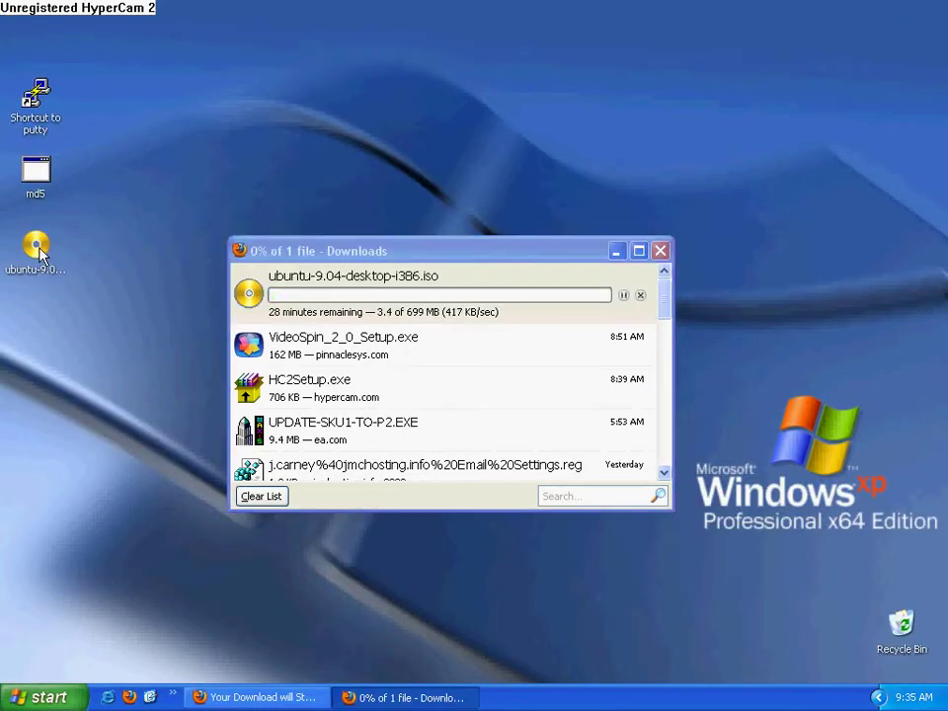
left_click_drag(30, 187, 233, 150)
left_click(660, 250)
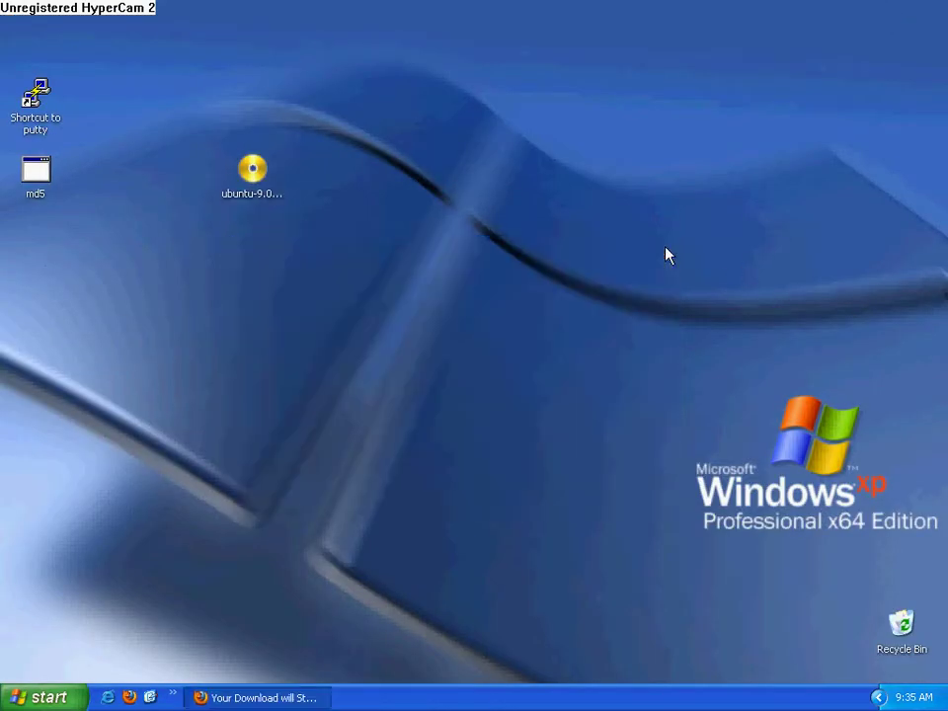
Restore Firefox, scroll to Need Help?, and open the HowToMD5SUM community guide.
left_click(258, 698)
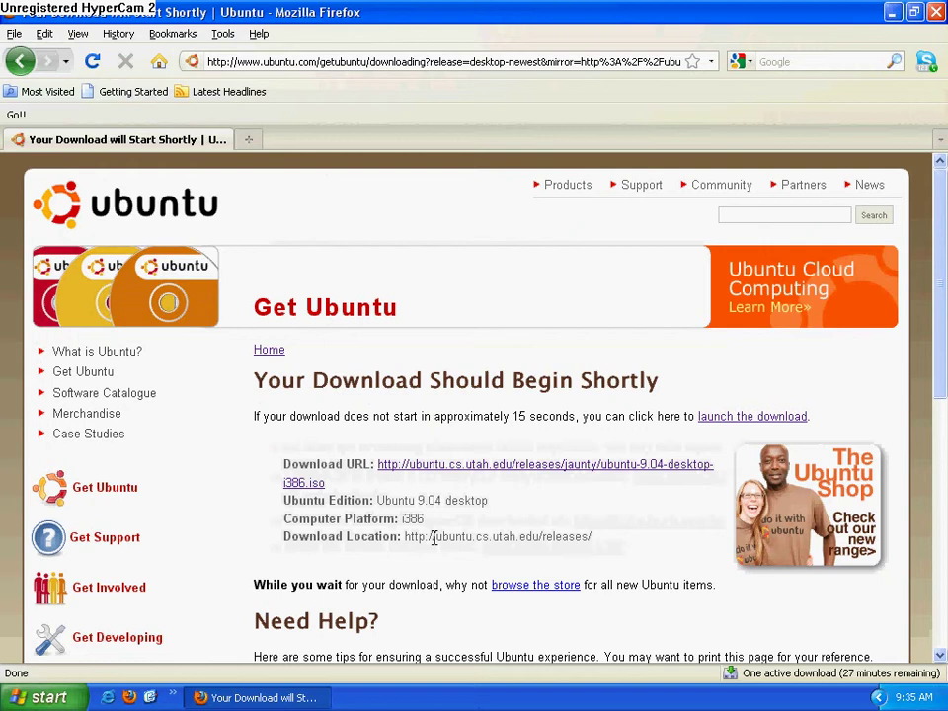
scroll(432, 496, "down", 5)
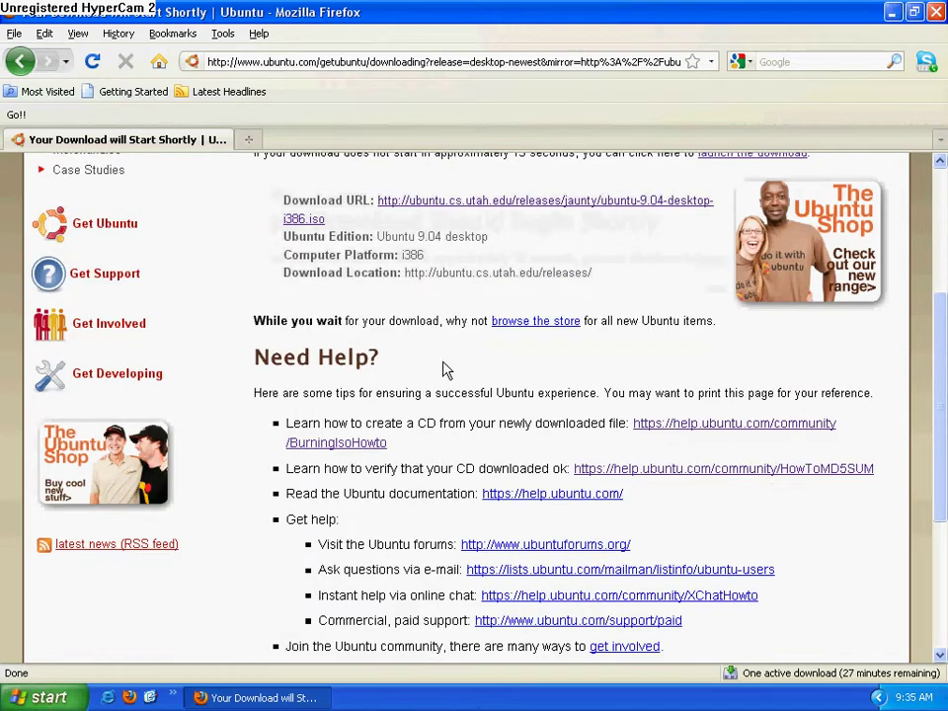
scroll(428, 350, "down", 3)
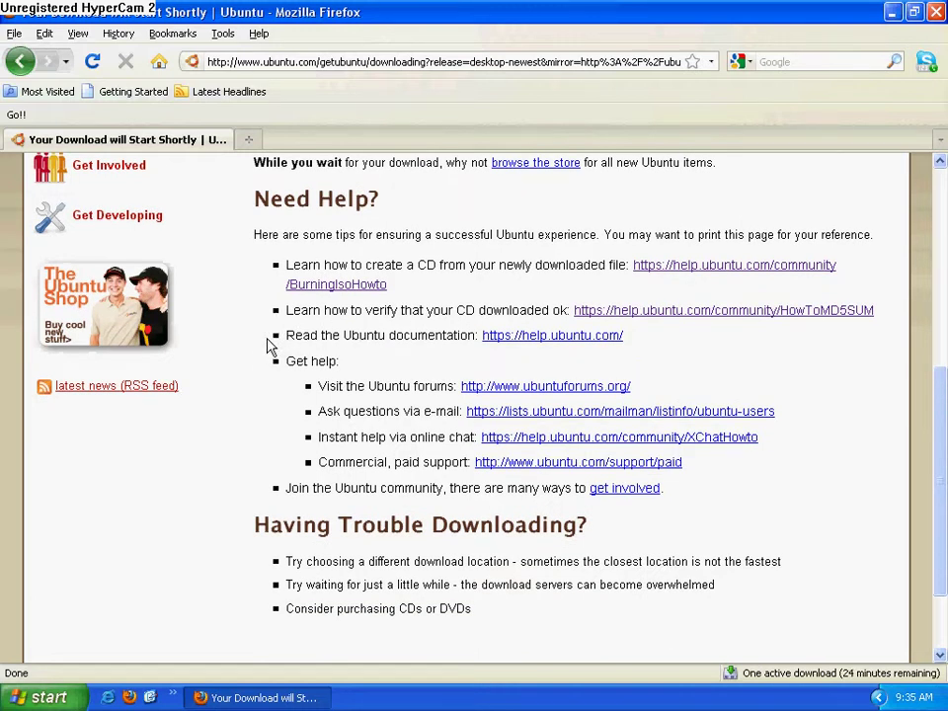
scroll(335, 400, "down", 2)
scroll(345, 405, "up", 5)
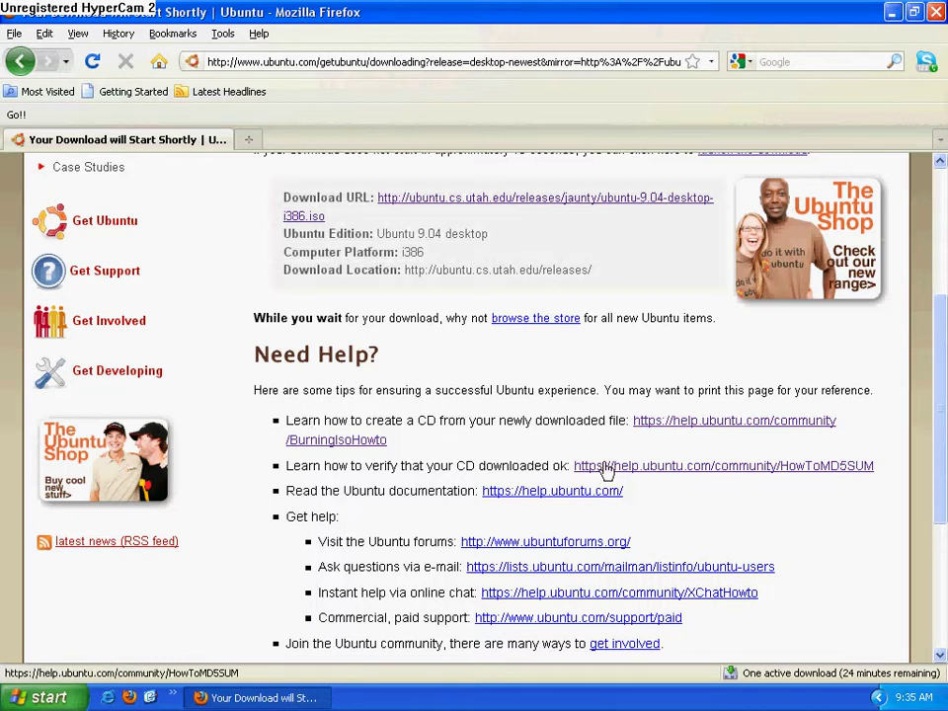
left_click_drag(287, 465, 593, 462)
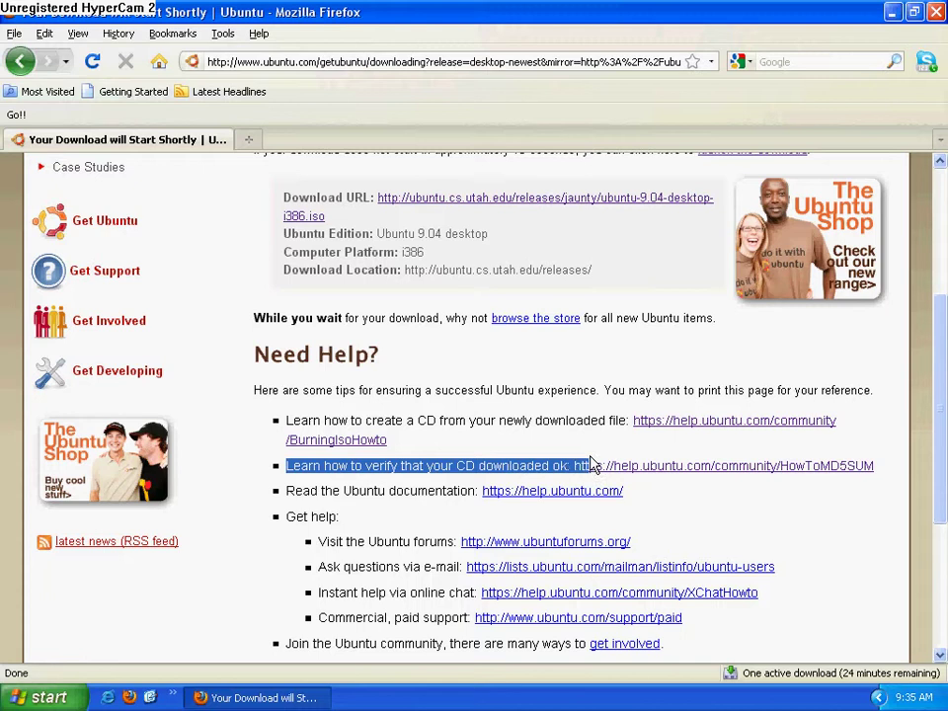
left_click(660, 467)
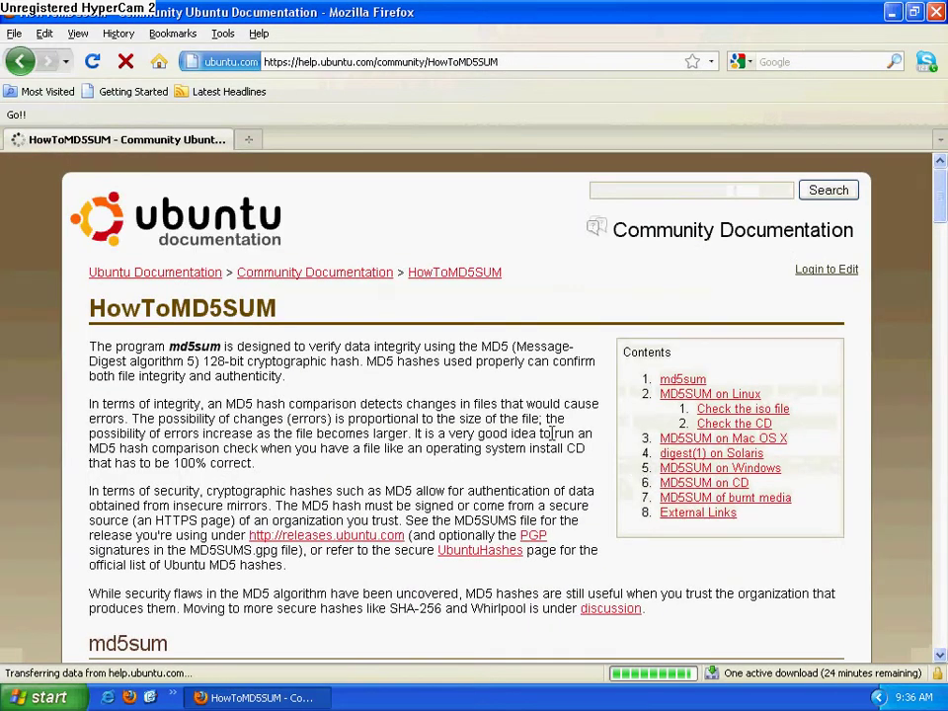
Open UbuntuHashes, select the 66fa77789c… desktop-i386 MD5 hash, then open a new tab.
scroll(376, 392, "down", 4)
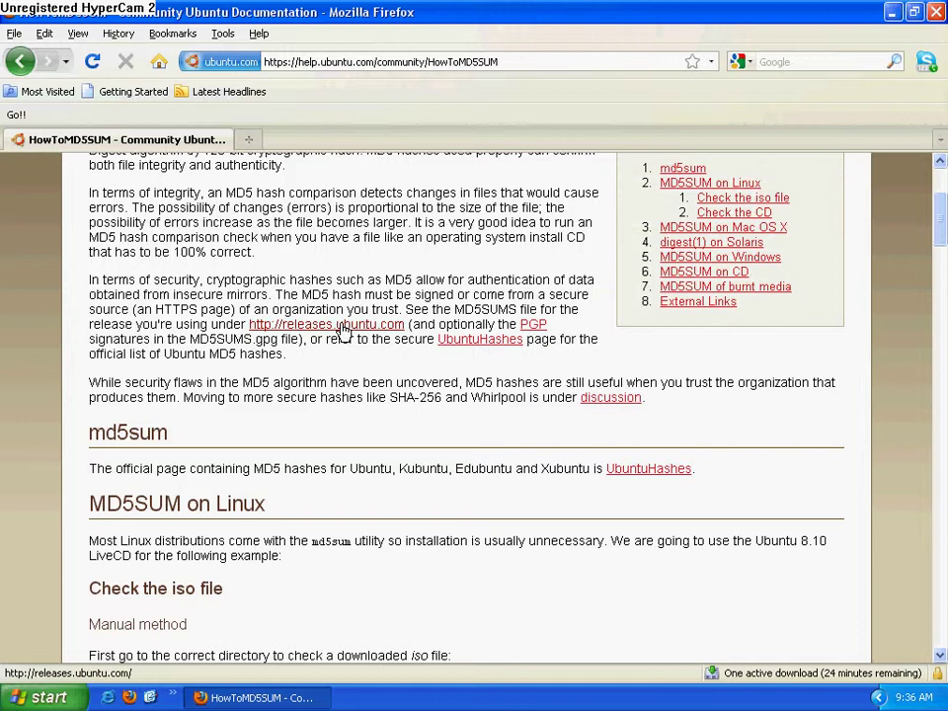
left_click(478, 341)
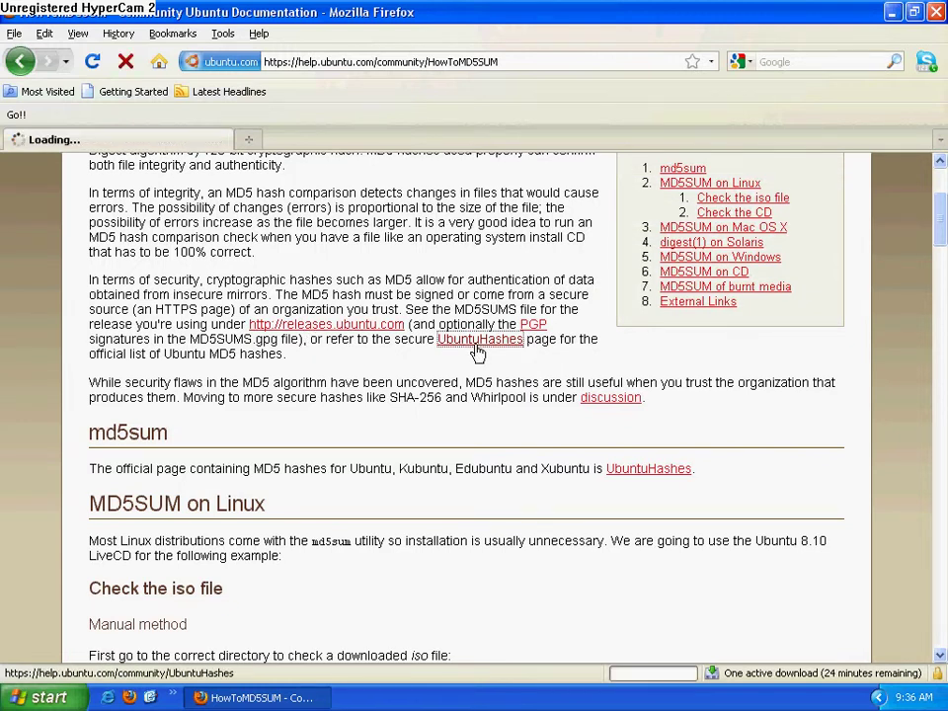
scroll(443, 446, "down", 3)
scroll(438, 449, "down", 2)
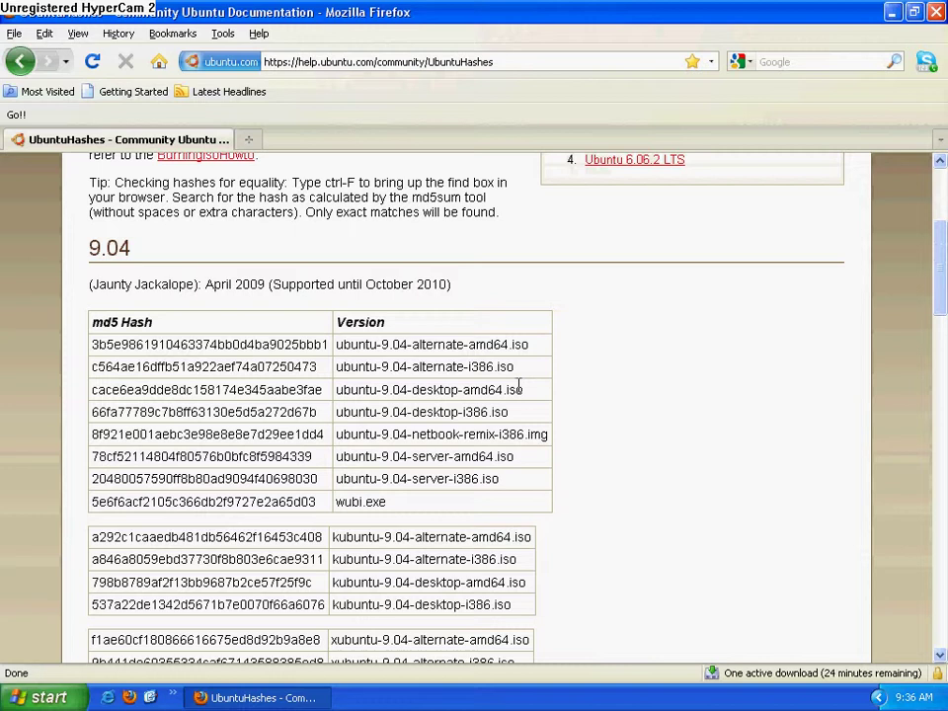
left_click_drag(524, 415, 94, 417)
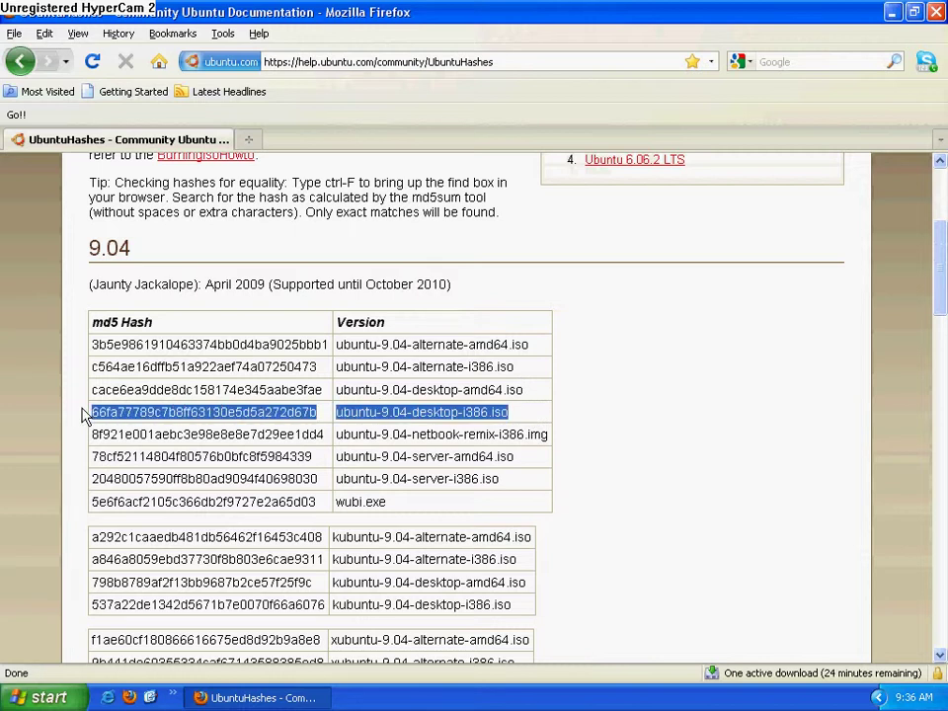
left_click_drag(314, 412, 91, 415)
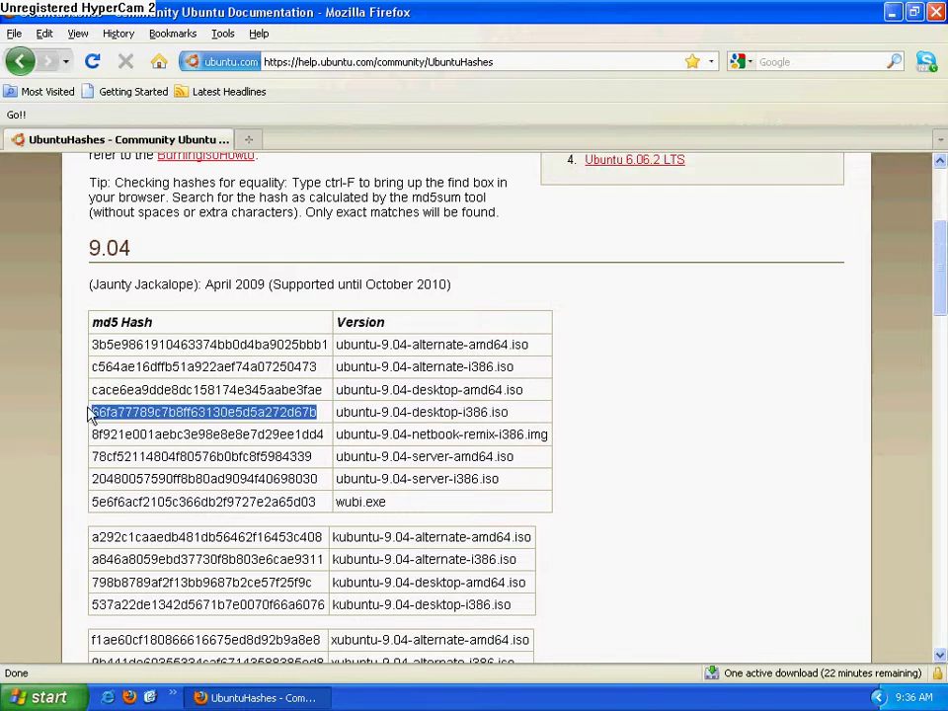
left_click(247, 139)
left_click(795, 61)
type("m")
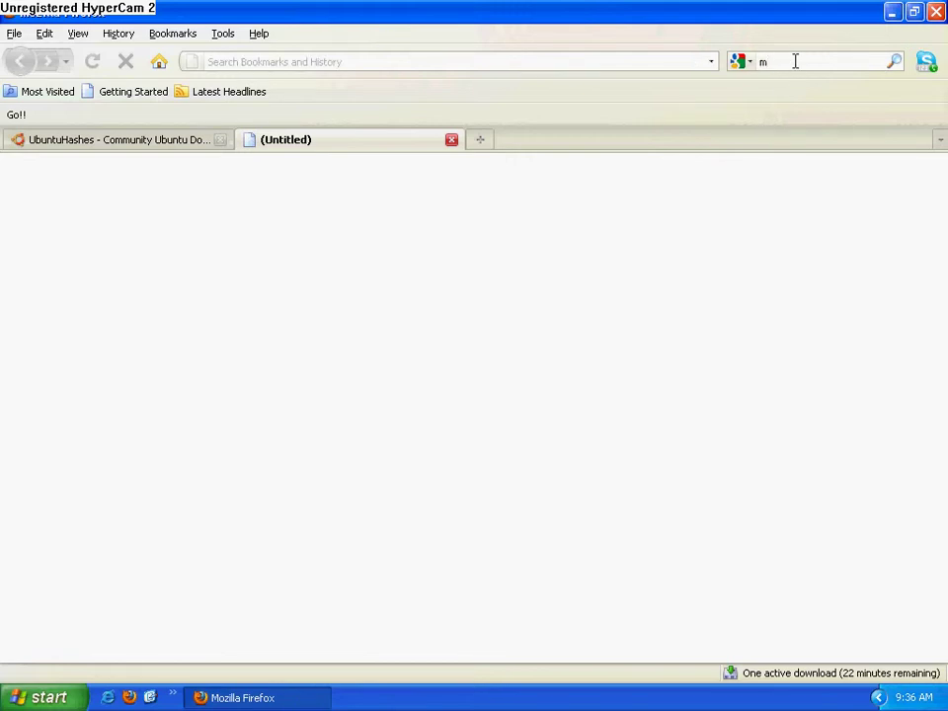
Search Google for 'md5 checker' and open the CNET MD5 Checker 2.31 result.
type("d5 ")
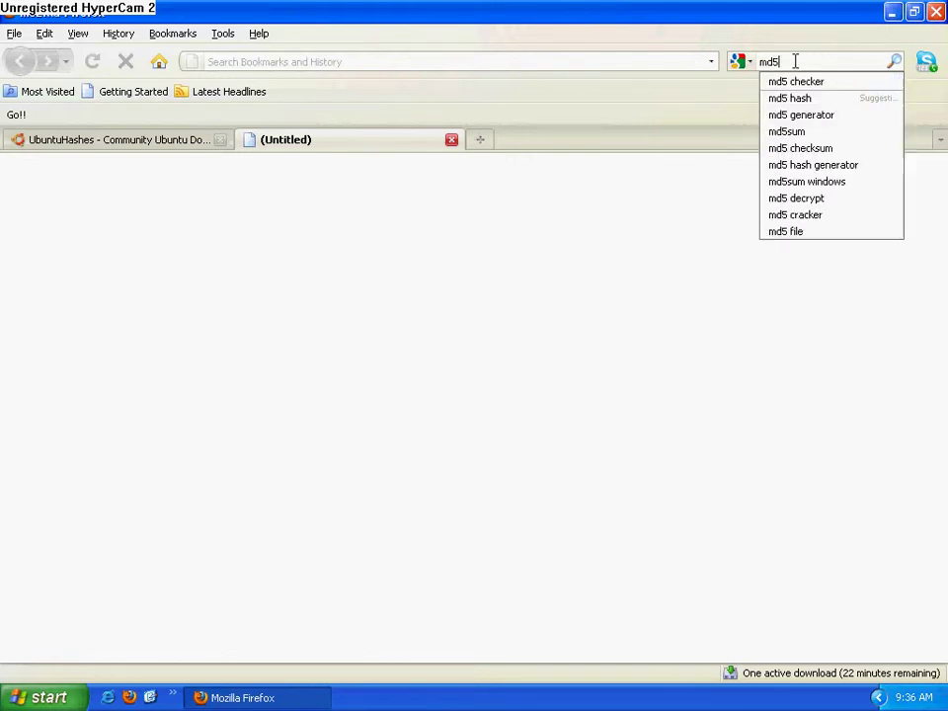
type("checker")
key("Return")
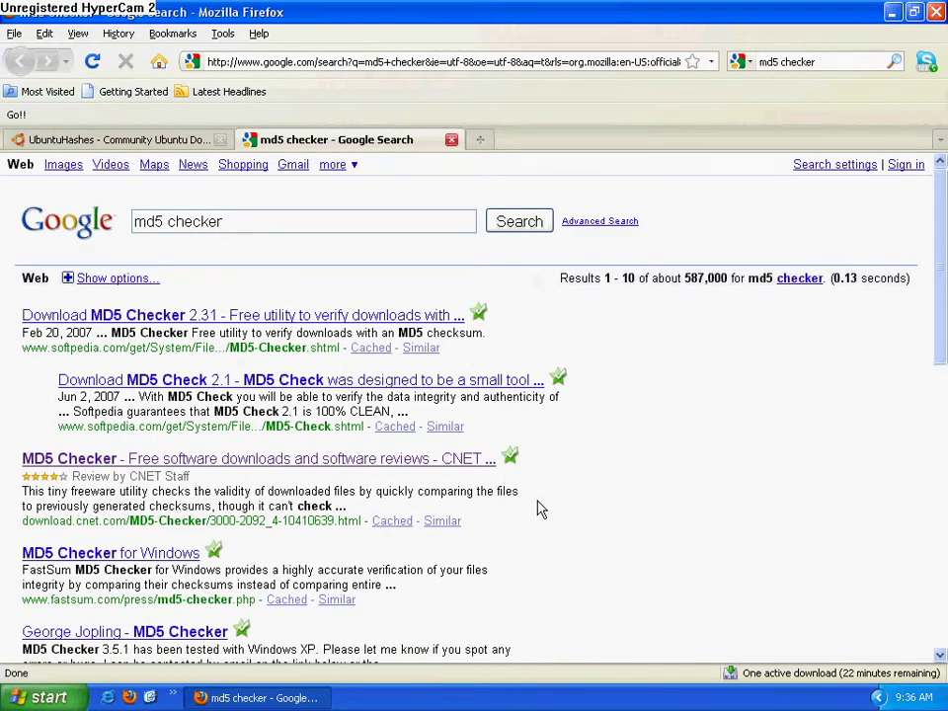
left_click_drag(558, 488, 2, 461)
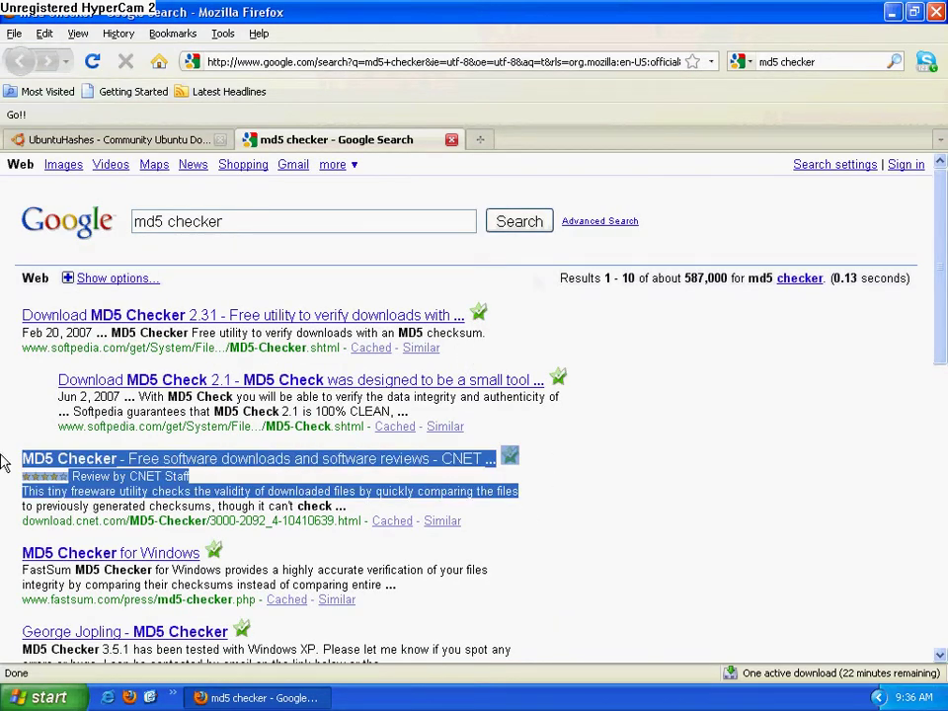
left_click_drag(22, 521, 181, 521)
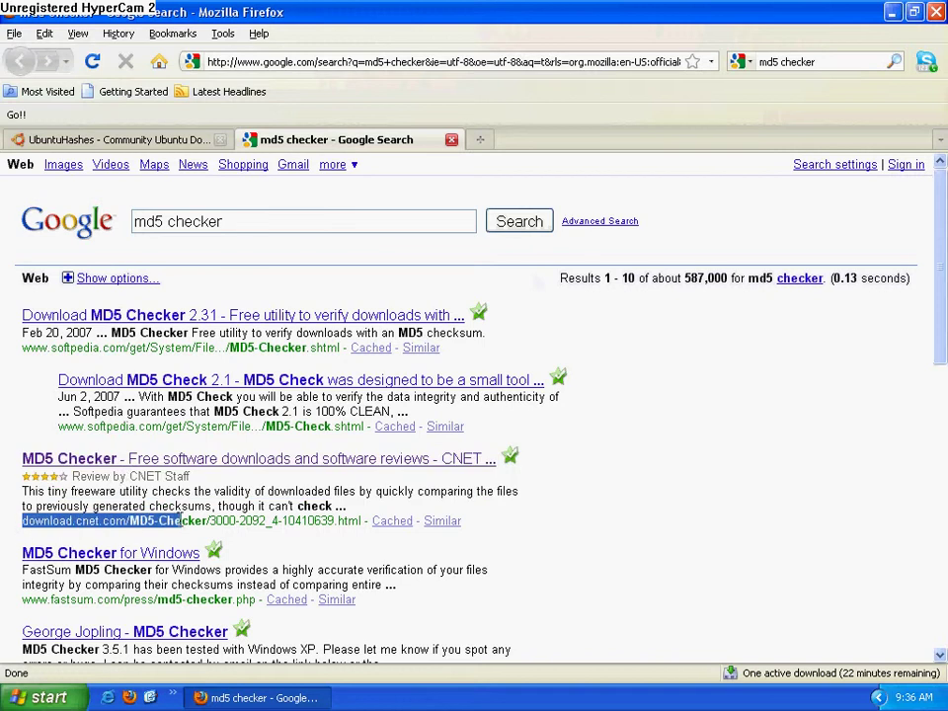
left_click(112, 462)
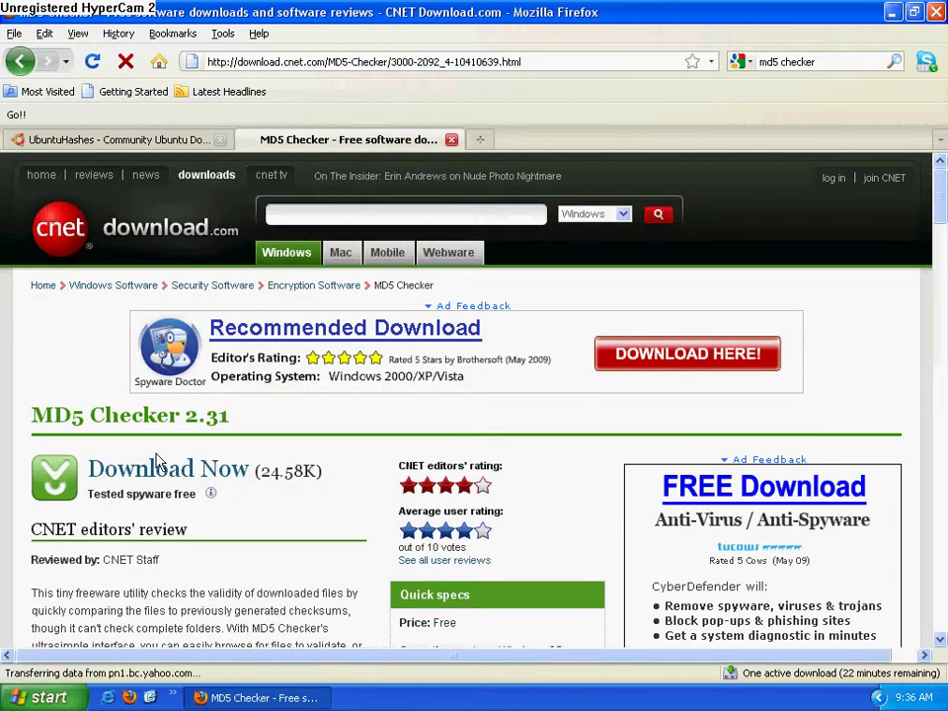
Download and save md5.zip from CNET, then hide the Downloads window.
scroll(158, 415, "down", 2)
left_click(169, 364)
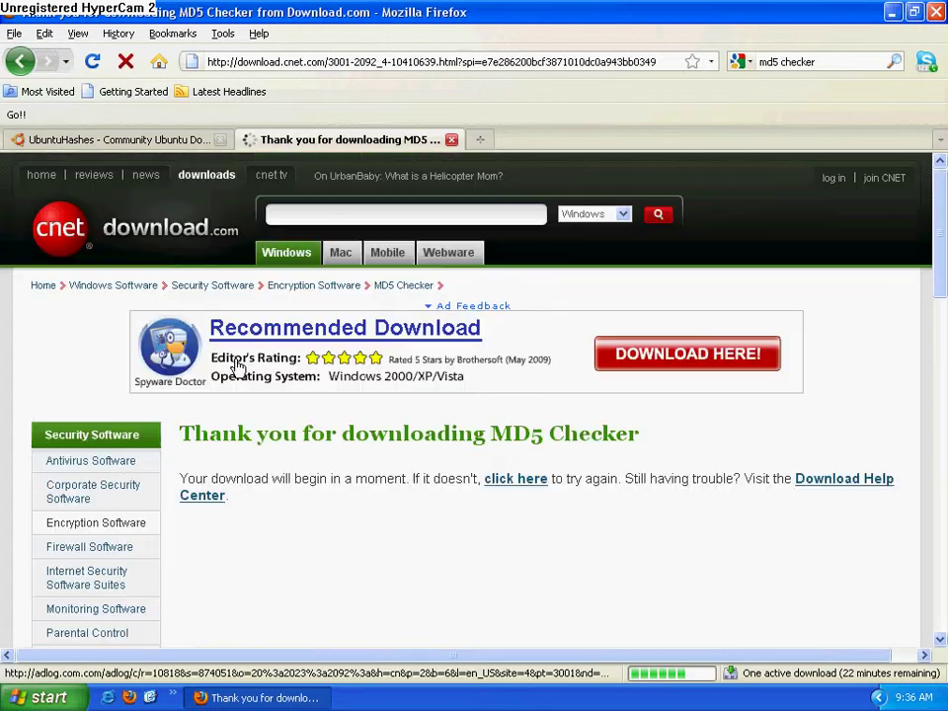
scroll(469, 422, "down", 3)
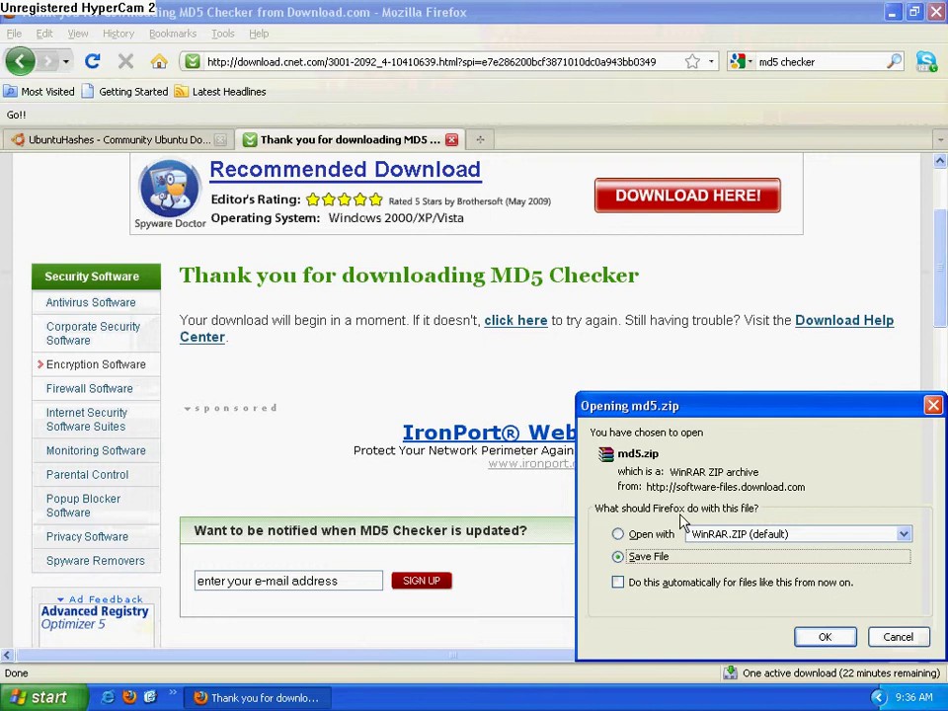
left_click(827, 637)
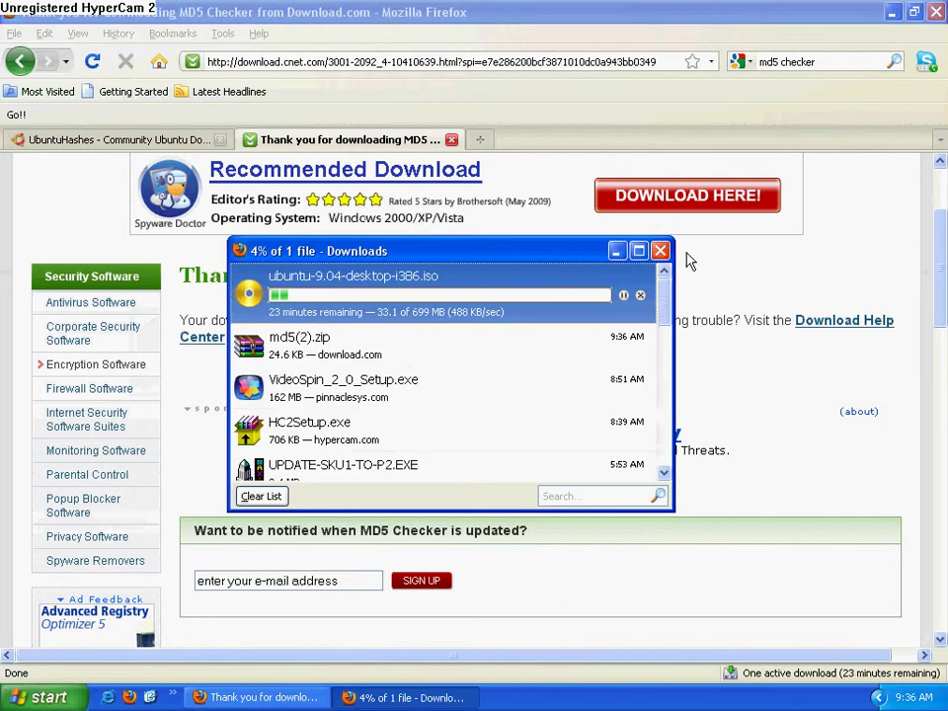
left_click(616, 251)
Minimize Firefox, move the md5 icon lower, then restore Firefox and close Downloads.
left_click(892, 12)
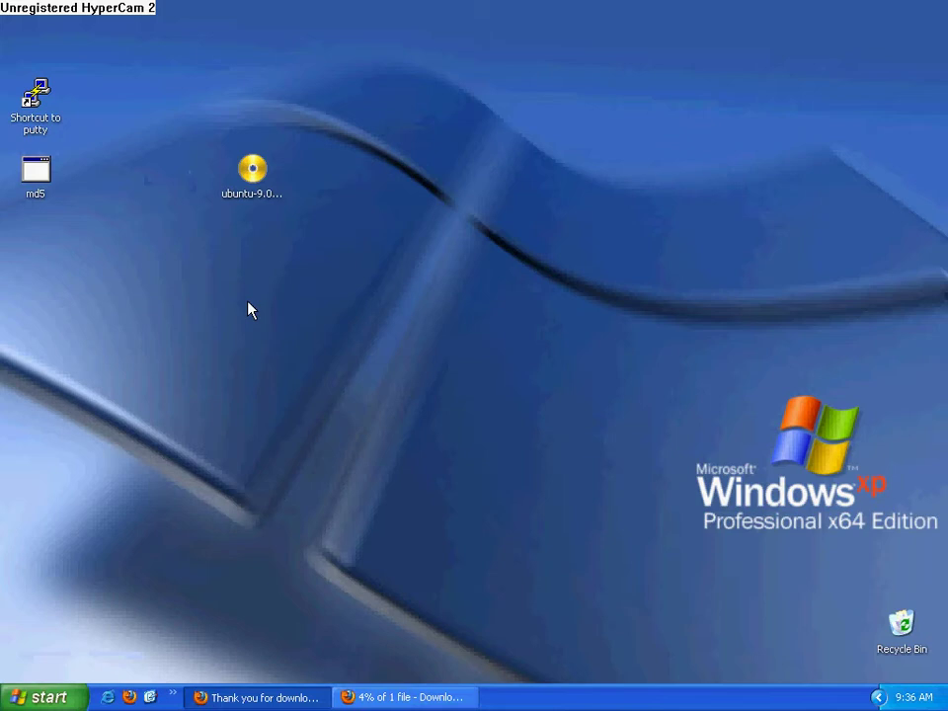
mouse_move(26, 175)
left_mouse_down()
mouse_move(31, 255)
mouse_move(41, 184)
left_mouse_up()
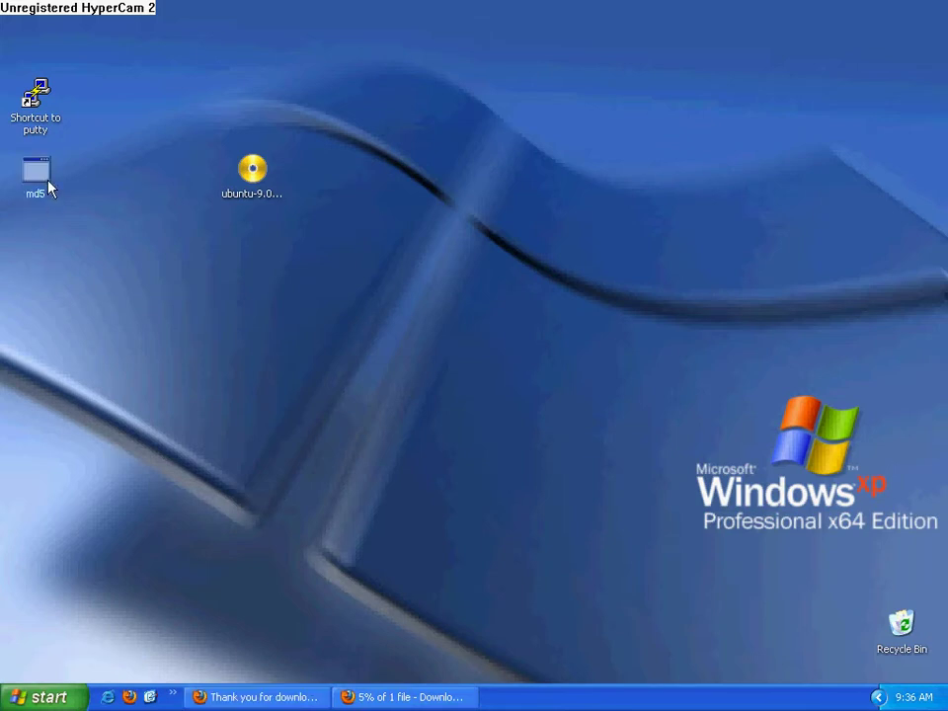
left_click(256, 697)
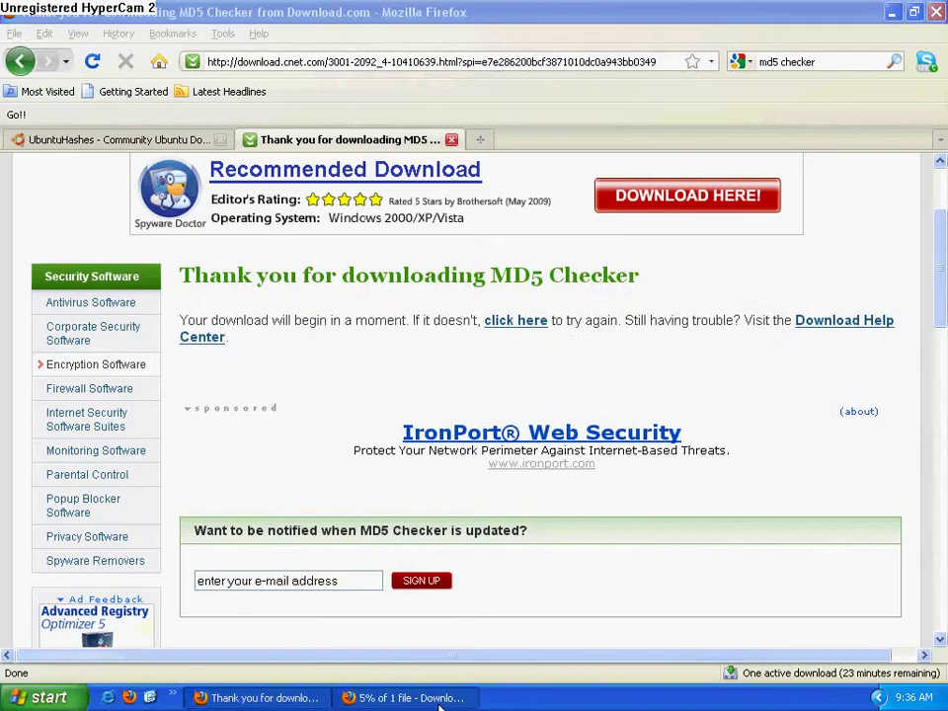
left_click(403, 697)
left_click(658, 249)
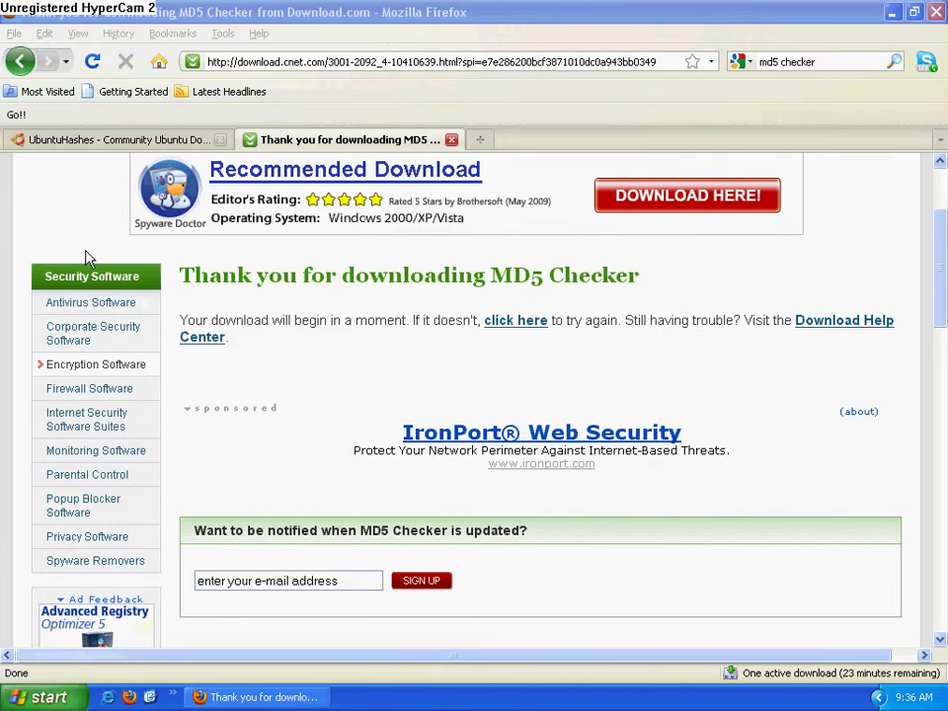
Close the thank-you tab, copy the desktop-i386 MD5 hash, and minimize Firefox.
left_click(453, 140)
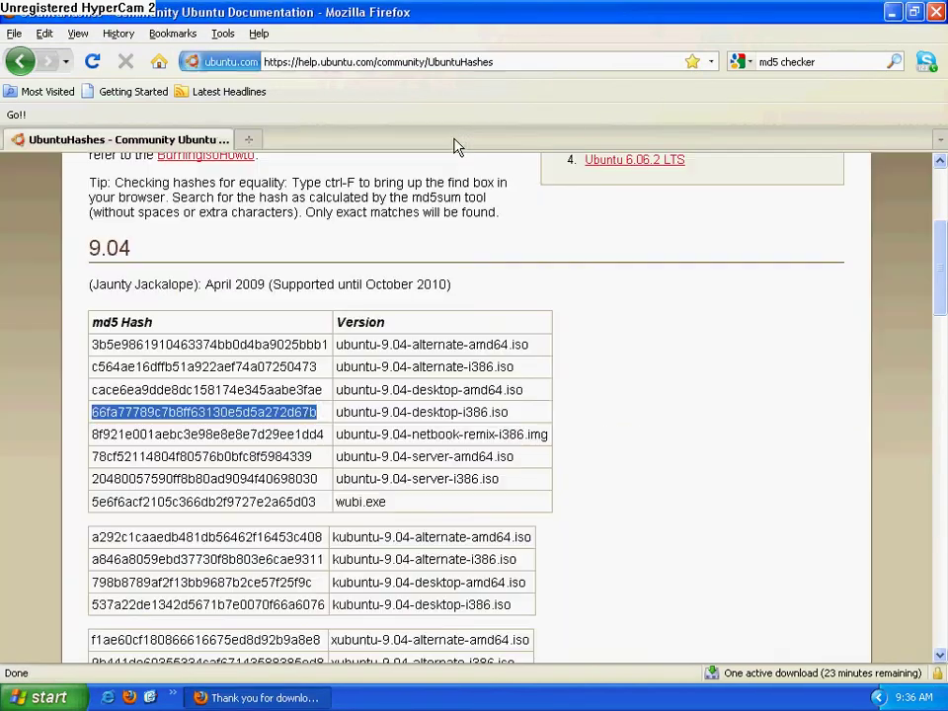
left_click(329, 425)
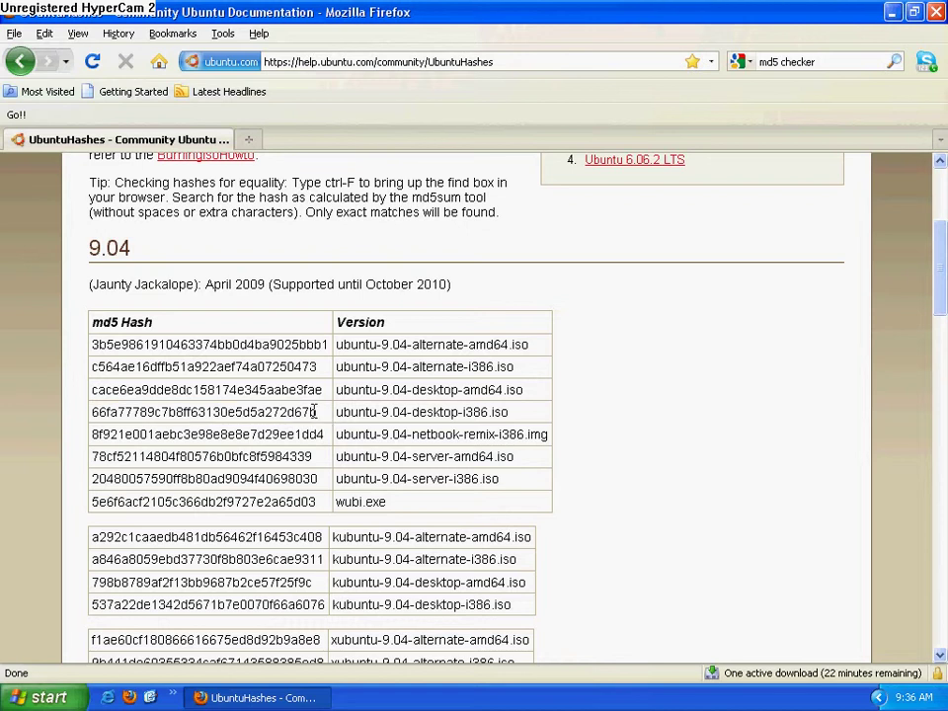
left_click_drag(314, 413, 94, 428)
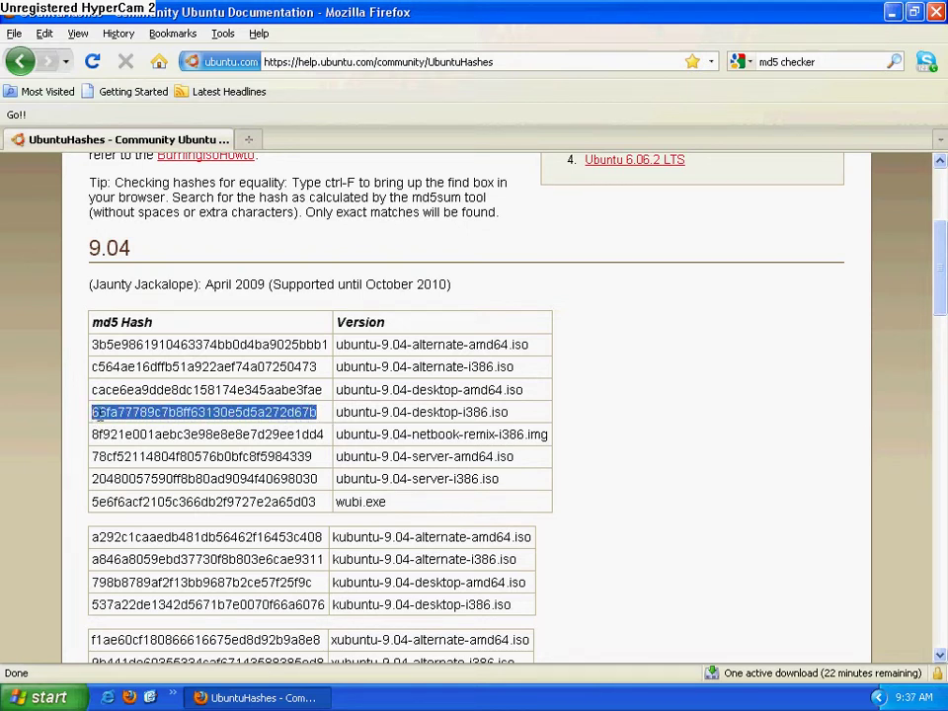
right_click(203, 410)
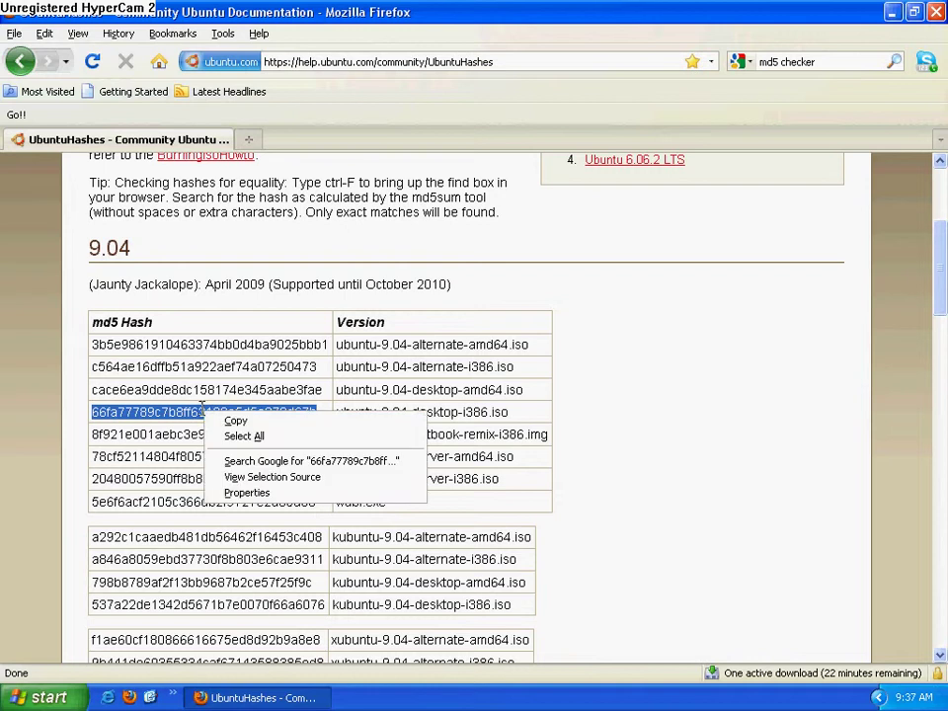
left_click(235, 421)
left_click(892, 14)
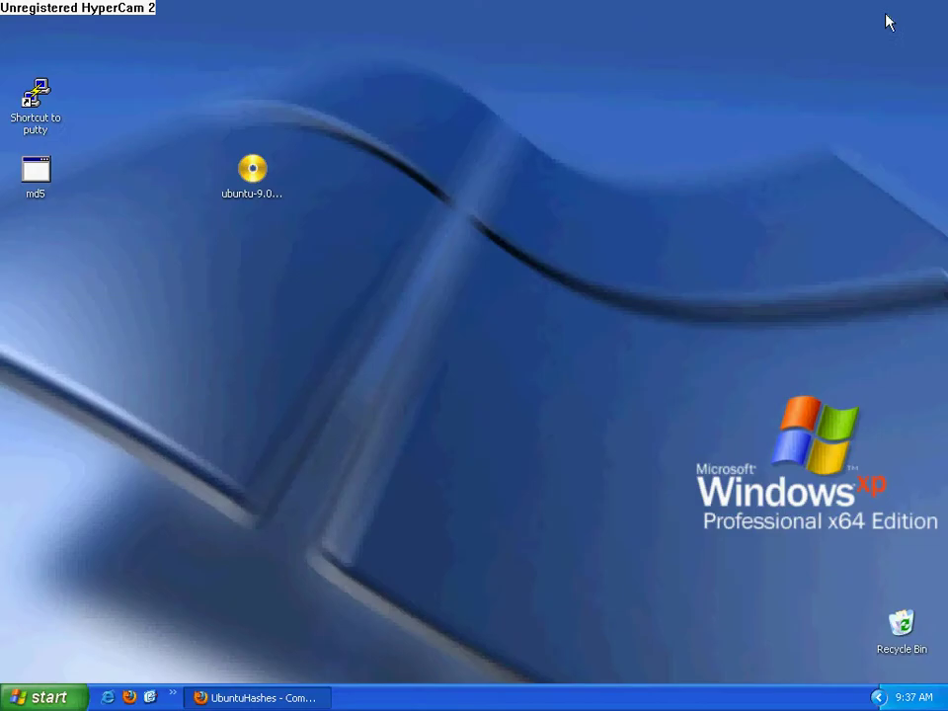
Launch MD5 Checker from the md5 icon and check ubuntu-9.04-desktop-i386 from the Desktop.
double_click(45, 177)
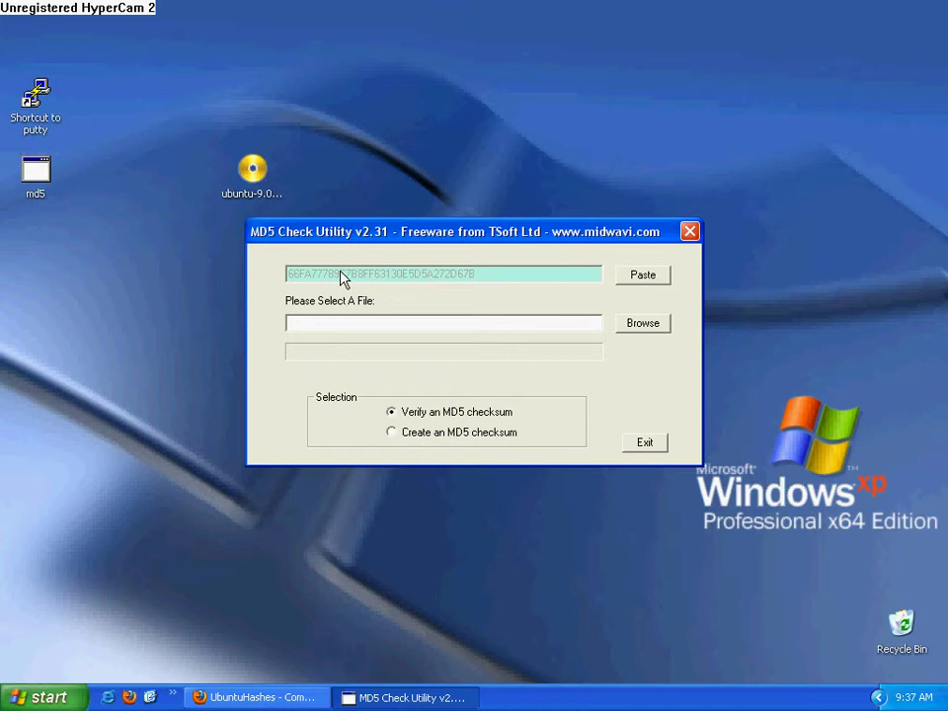
left_click(644, 325)
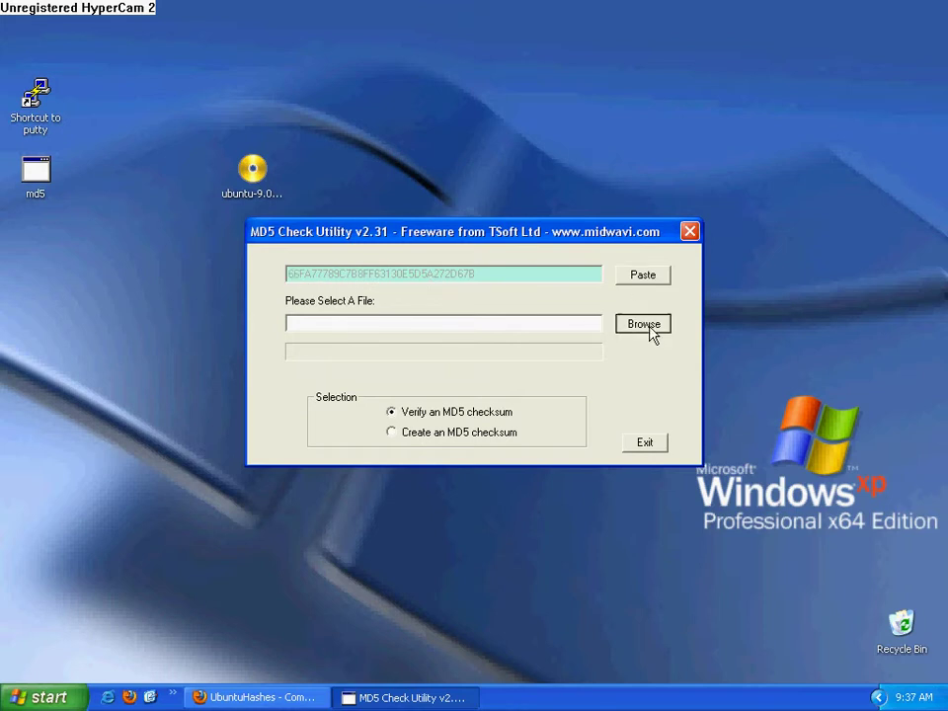
left_click(262, 294)
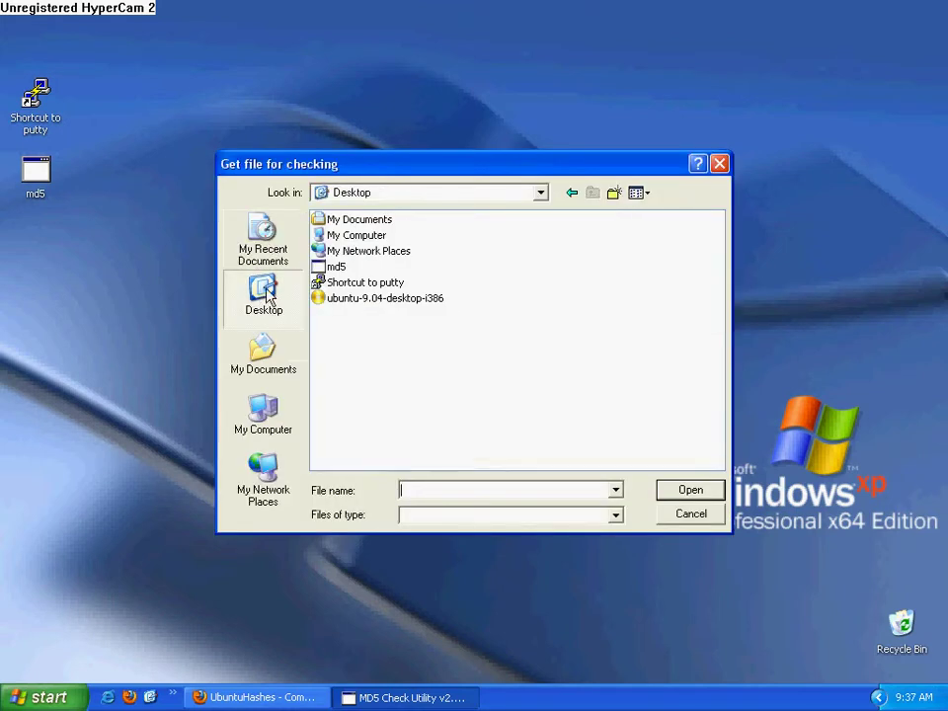
left_click(361, 299)
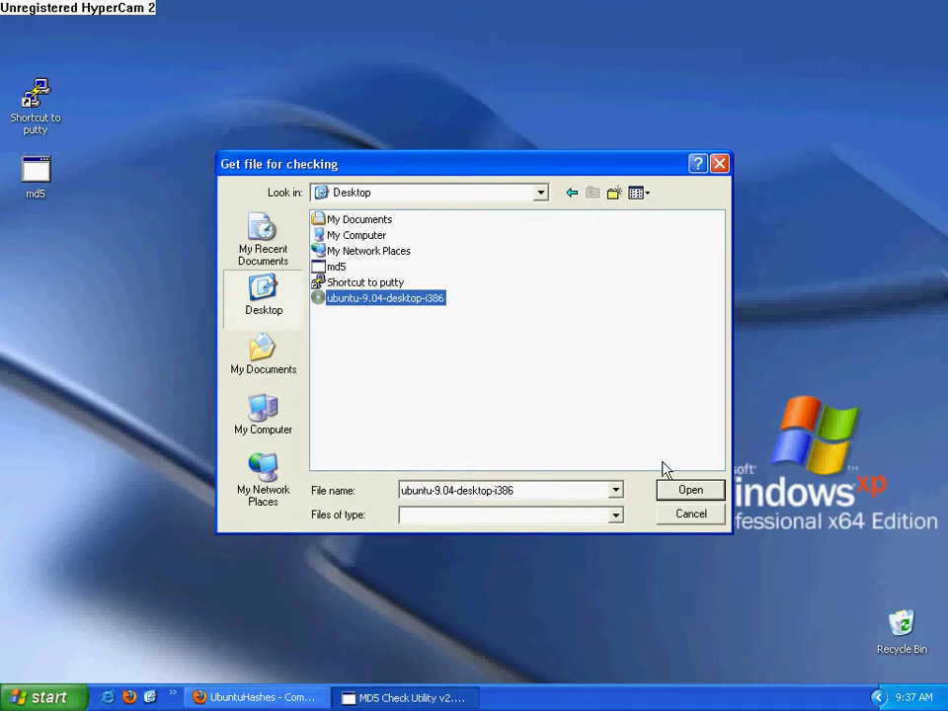
left_click(669, 493)
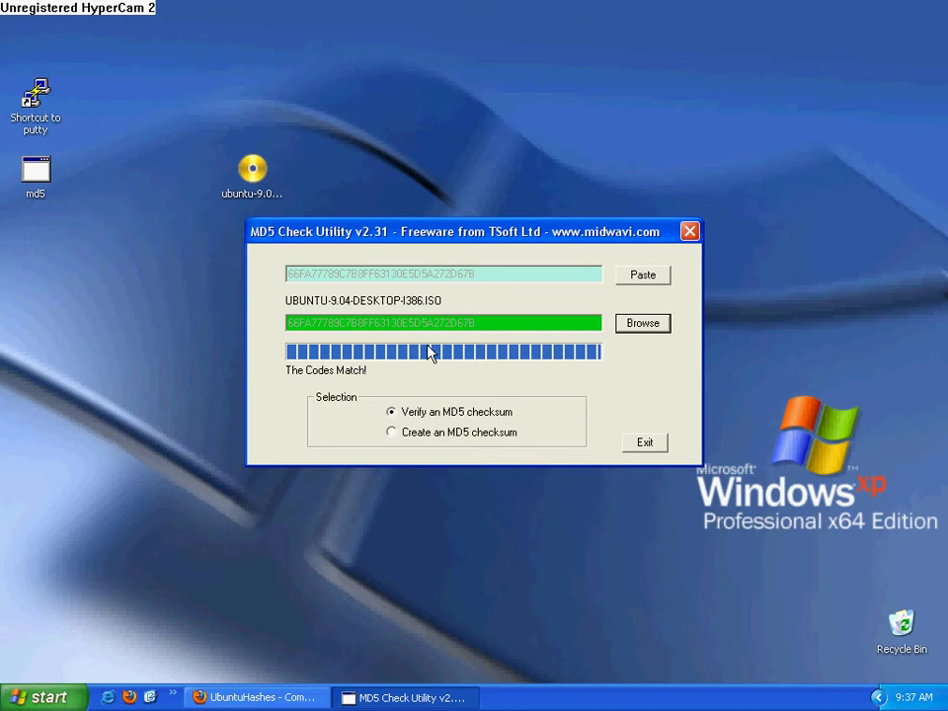
After 'The Codes Match!', exit MD5 Check Utility and return to the UbuntuHashes page.
left_click_drag(460, 234, 383, 261)
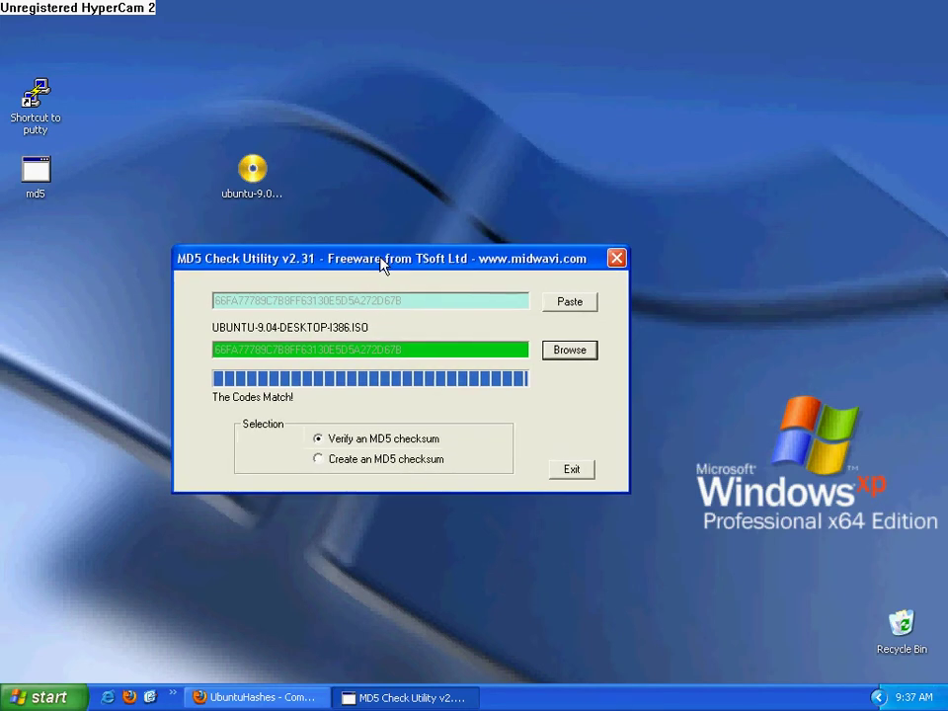
mouse_move(381, 261)
left_mouse_down()
mouse_move(343, 279)
mouse_move(369, 263)
left_mouse_up()
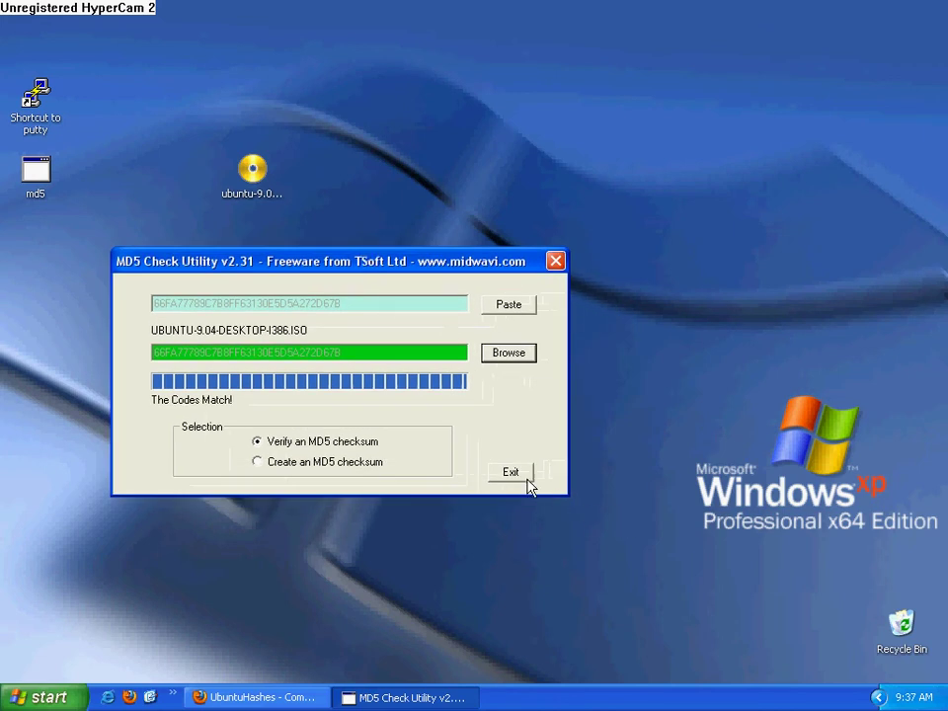
left_click(521, 474)
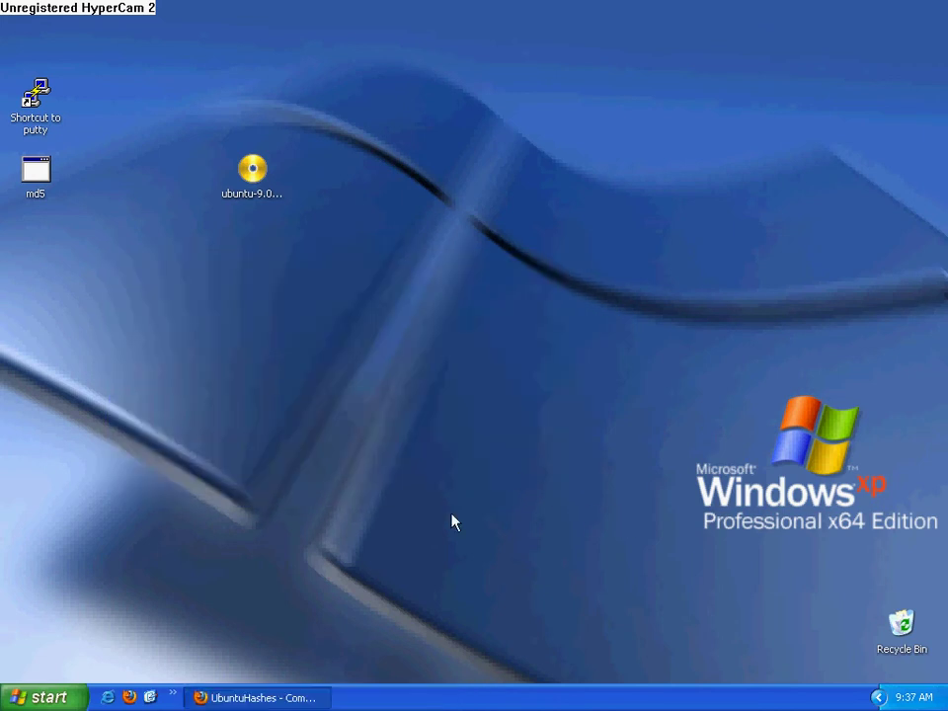
left_click(319, 701)
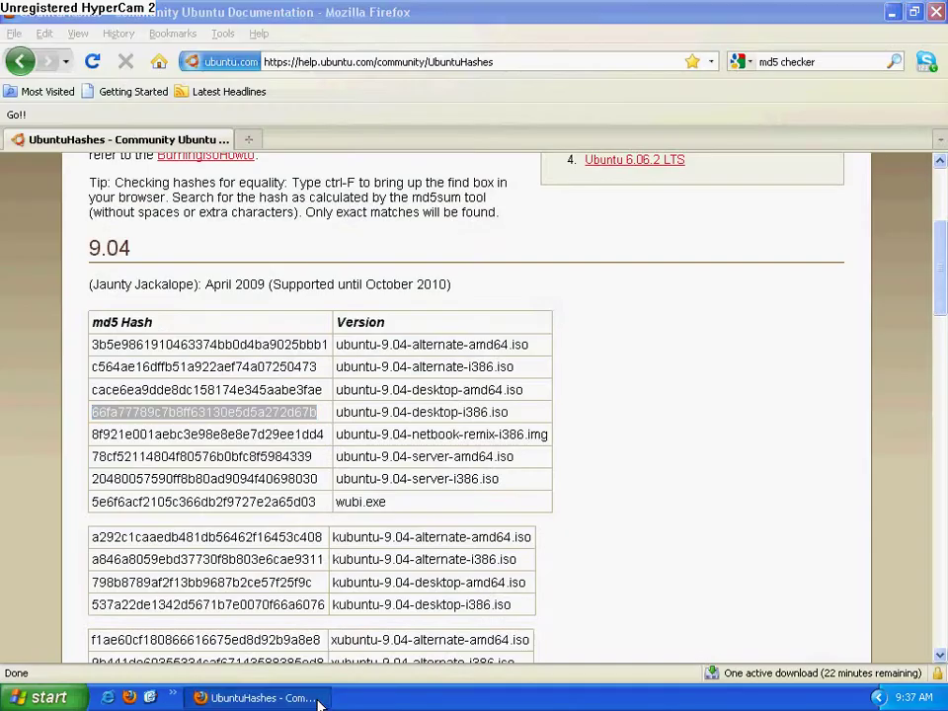